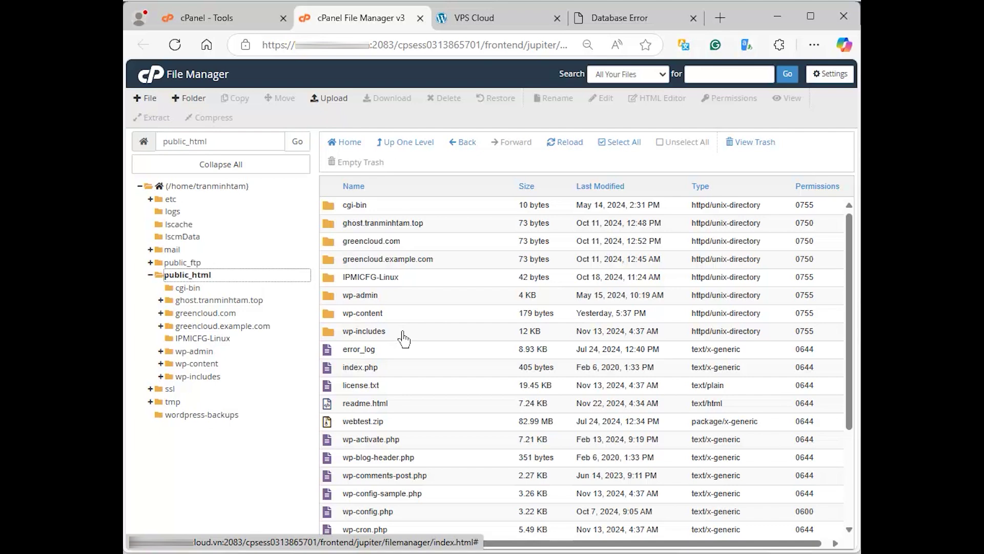
# Scroll through the public_html file list to review the WordPress files and webtest.zip.
pyautogui.scroll(-1, 404, 338)
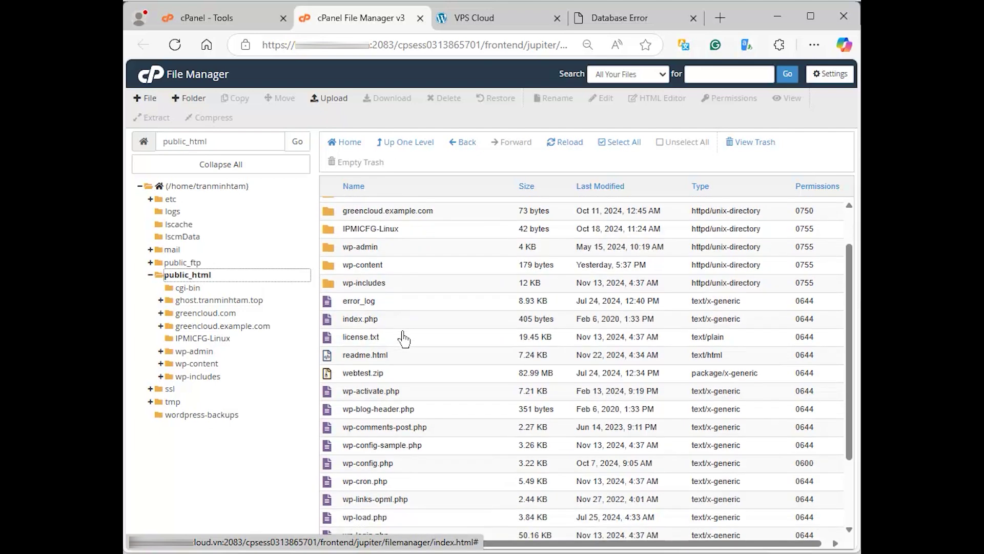
pyautogui.scroll(-2, 403, 338)
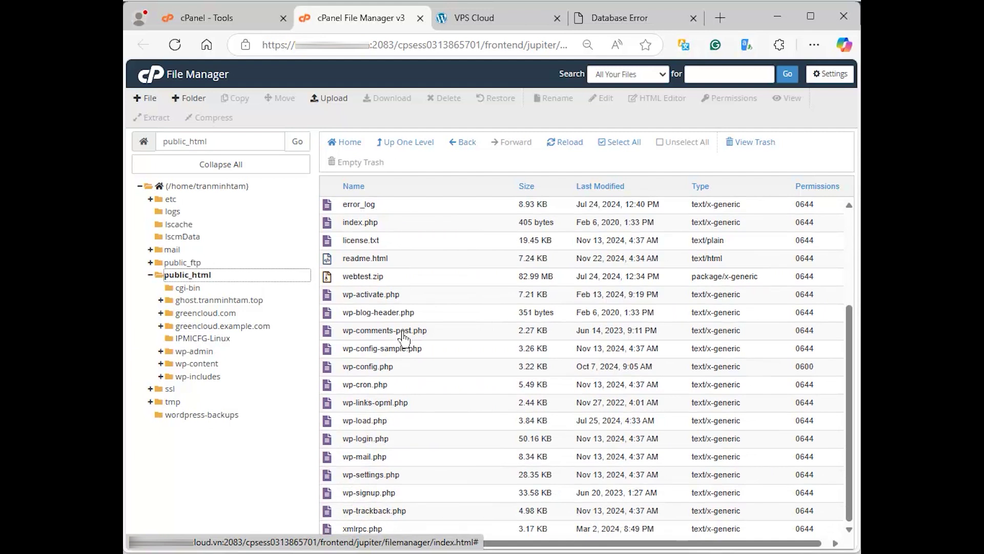
pyautogui.scroll(1, 511, 333)
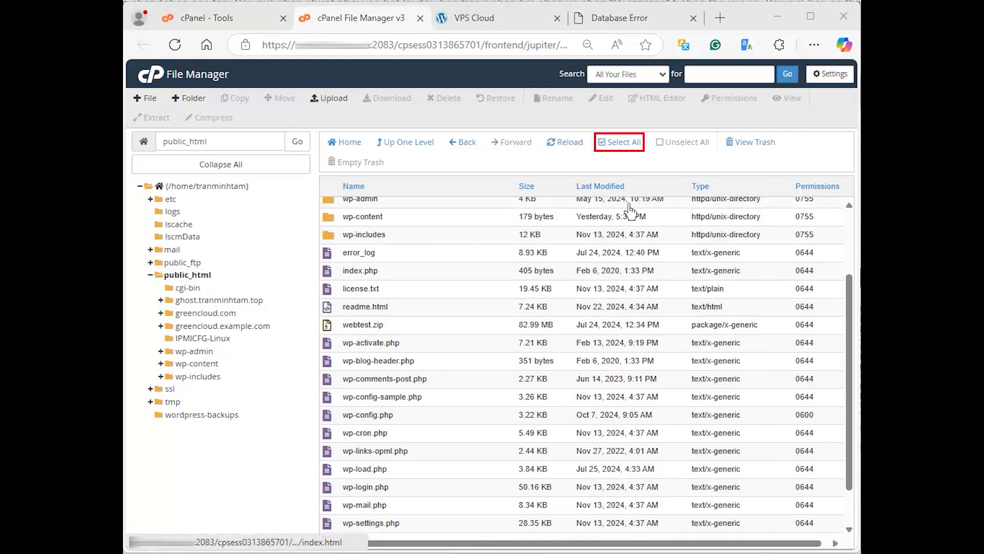
# Select all items in public_html and compress them into a Zip Archive named site-greencloud.zip.
pyautogui.click(614, 148)
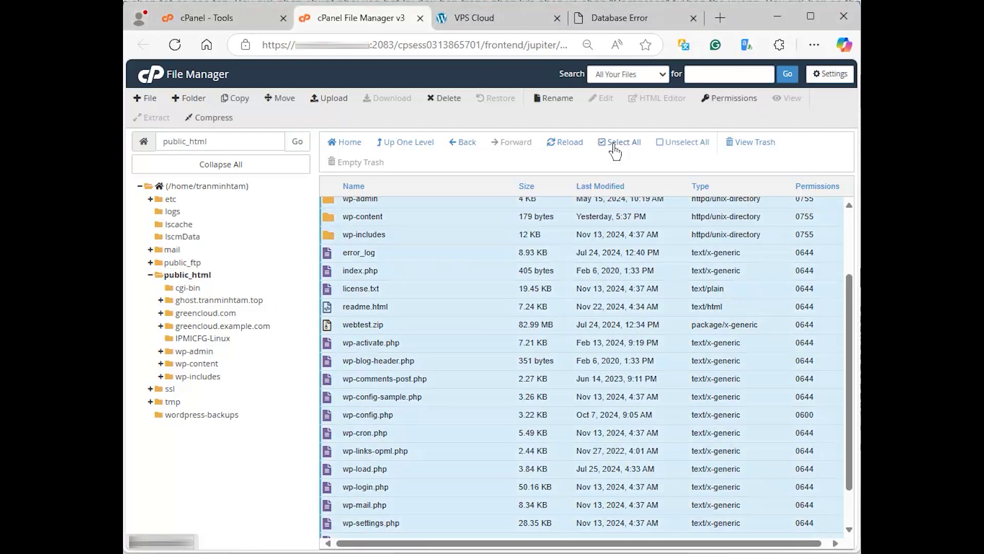
pyautogui.rightClick(491, 261)
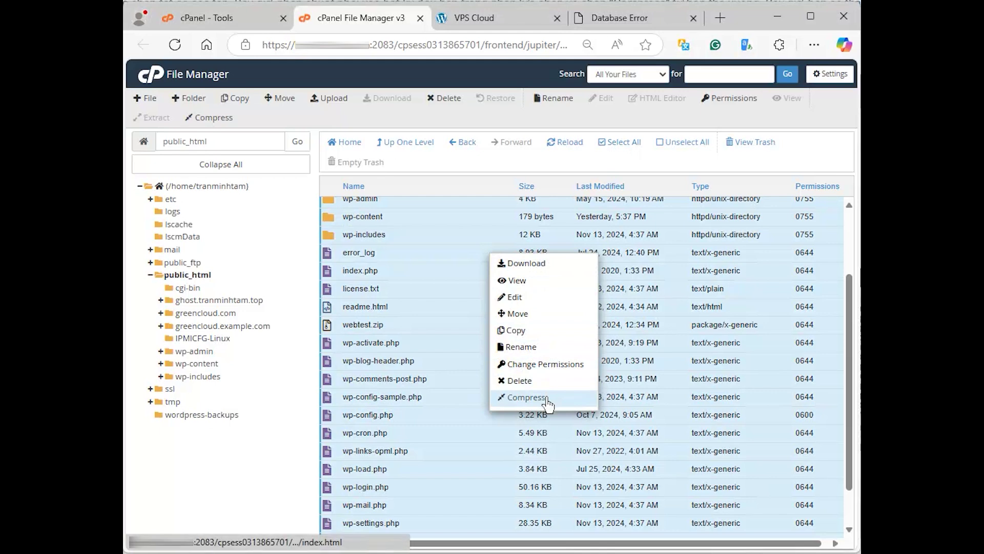
pyautogui.click(525, 398)
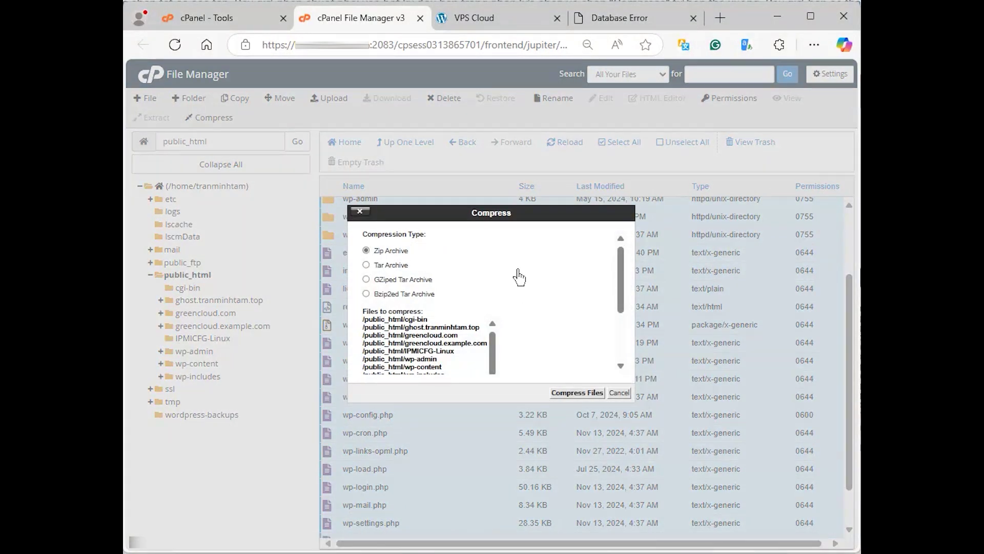
pyautogui.scroll(-3, 518, 277)
pyautogui.doubleClick(463, 357)
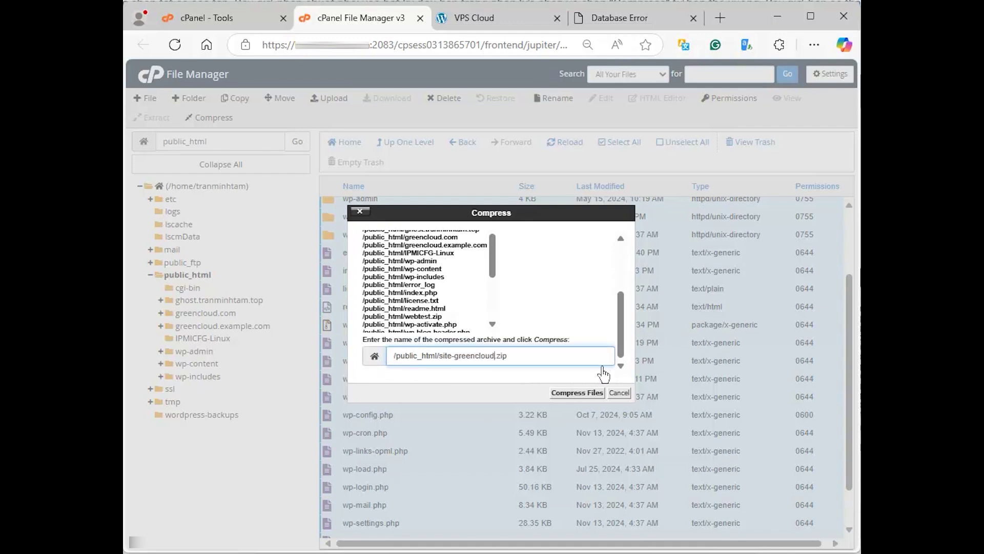
pyautogui.click(585, 394)
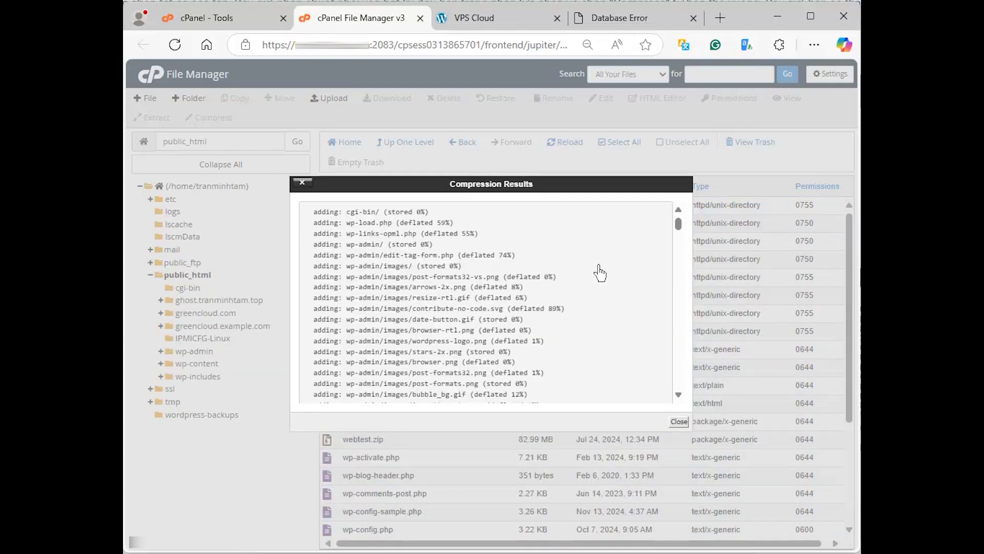
pyautogui.moveTo(678, 226); pyautogui.dragTo(677, 400)
pyautogui.click(678, 421)
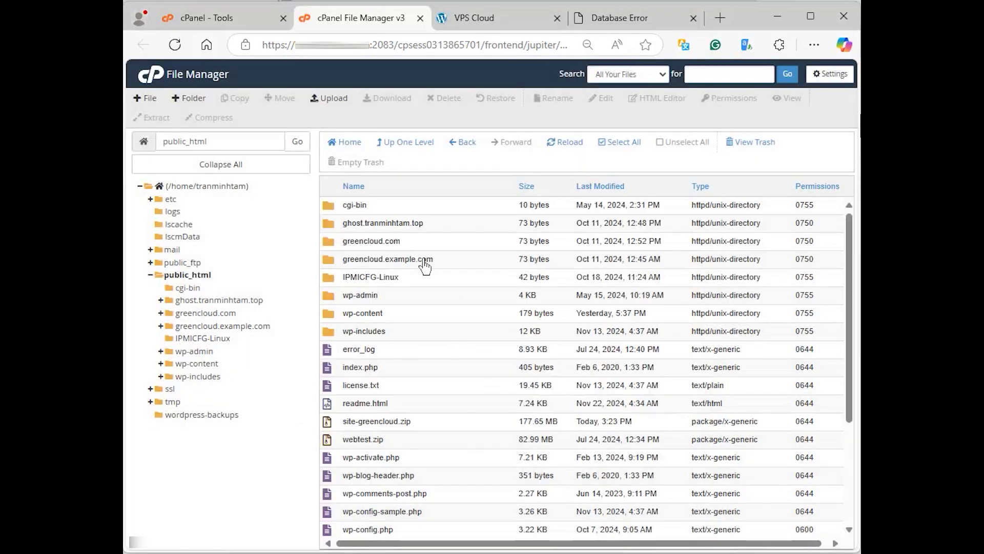
# Download site-greencloud.zip, save it to Downloads and confirm the 177 MB file there.
pyautogui.scroll(-1, 406, 309)
pyautogui.click(420, 374)
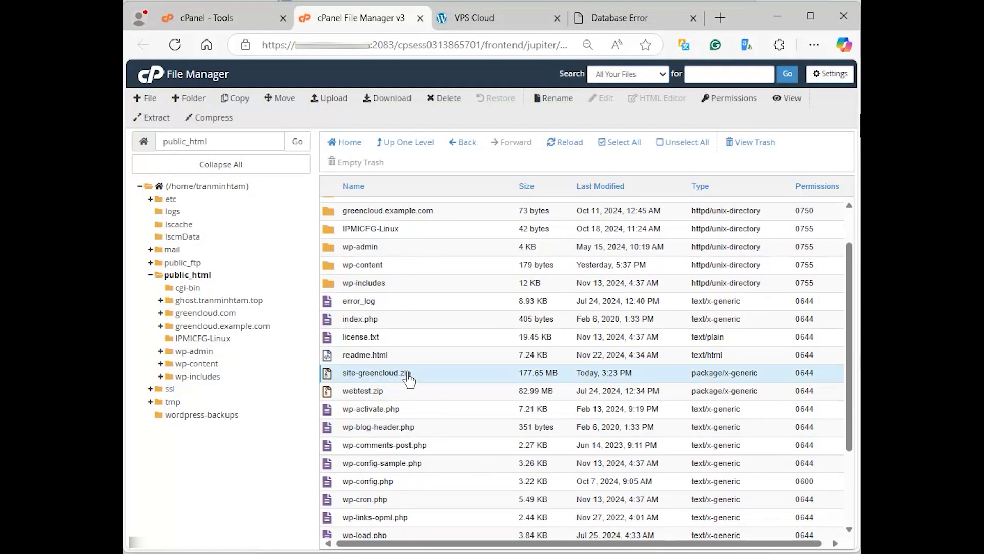
pyautogui.click(388, 98)
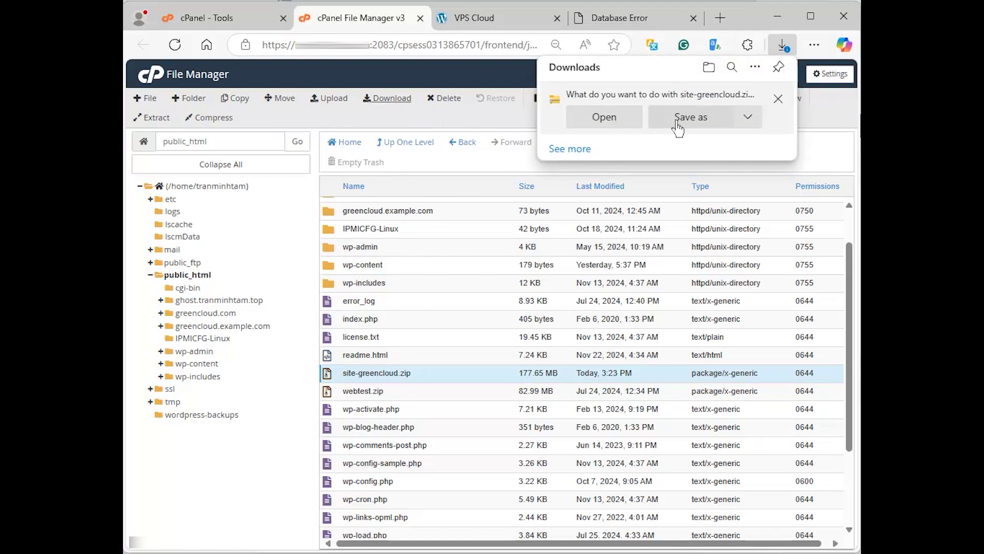
pyautogui.click(658, 123)
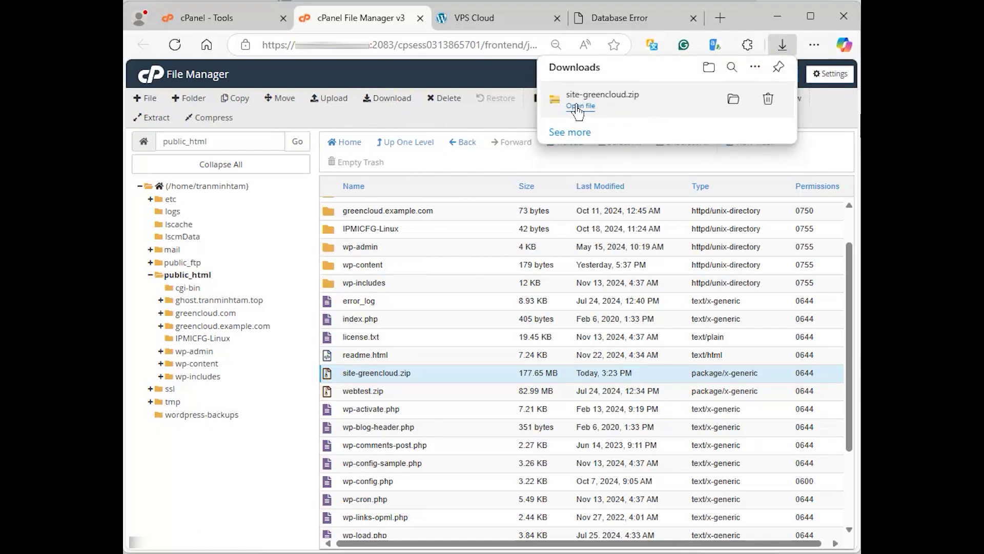
pyautogui.click(733, 98)
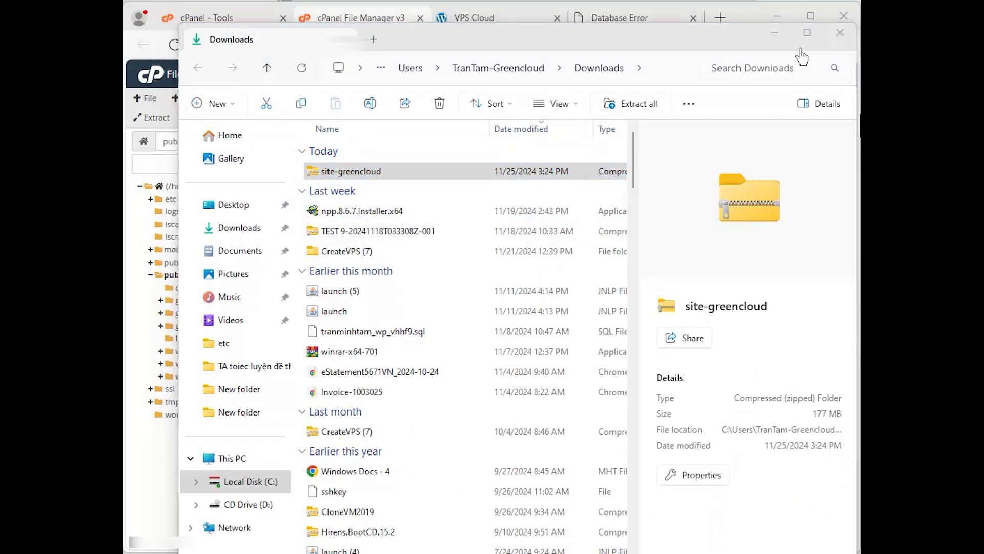
pyautogui.click(840, 32)
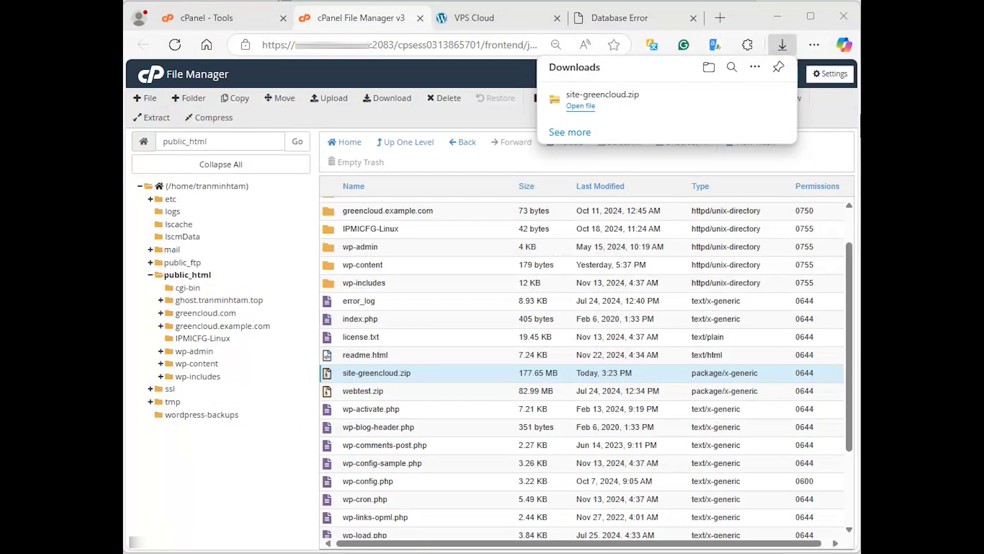
pyautogui.click(783, 50)
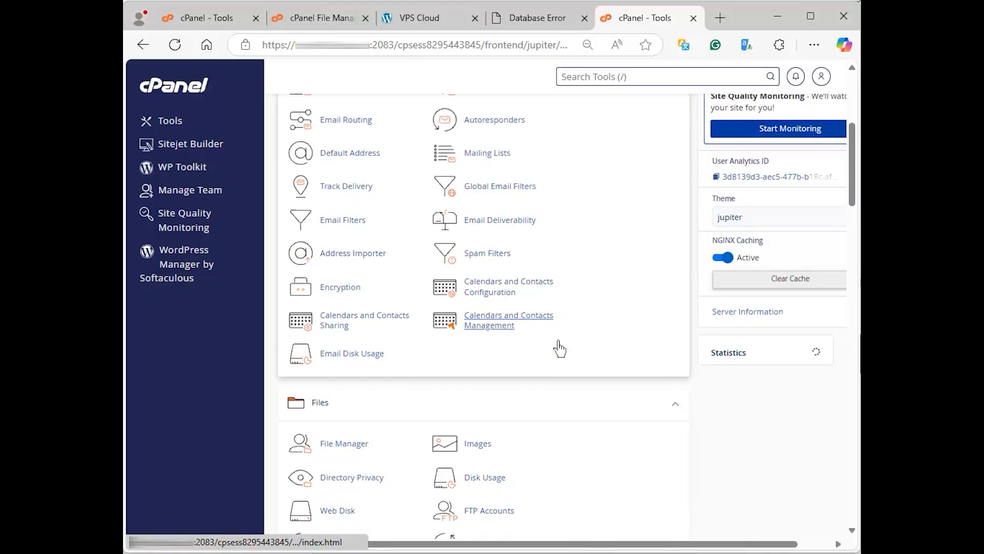
# Open File Manager from the Files section and go to the empty public_html folder.
pyautogui.scroll(-1, 559, 348)
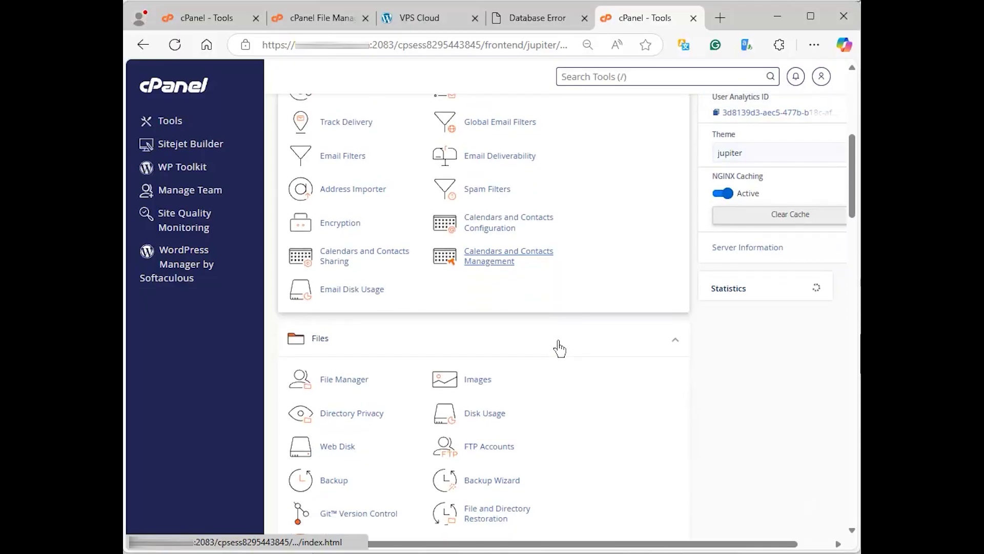
pyautogui.scroll(-1, 559, 348)
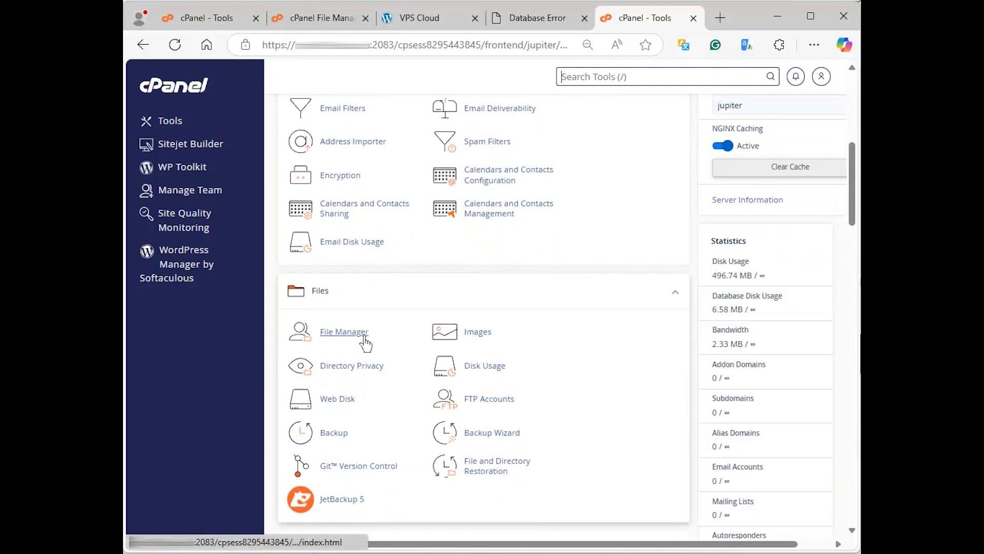
pyautogui.click(344, 332)
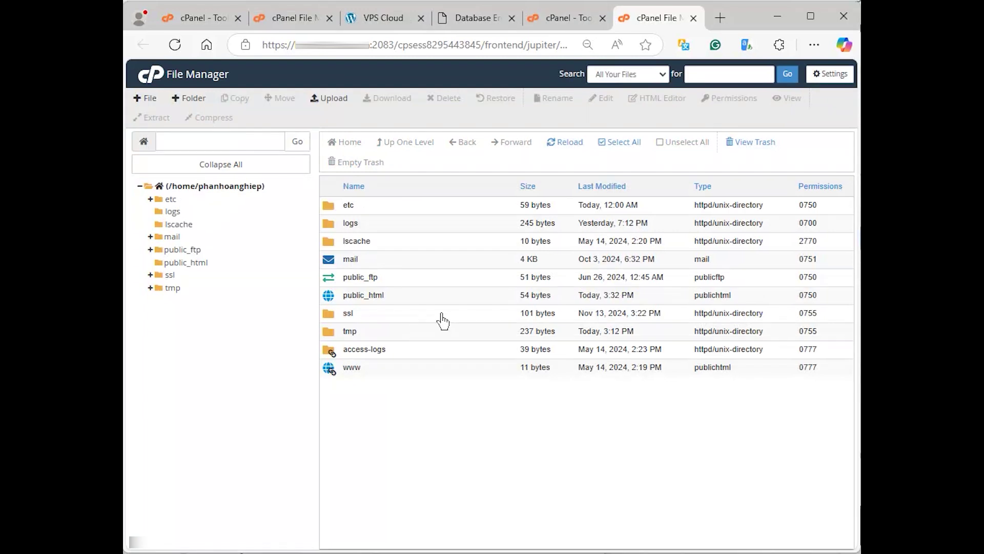
pyautogui.click(176, 264)
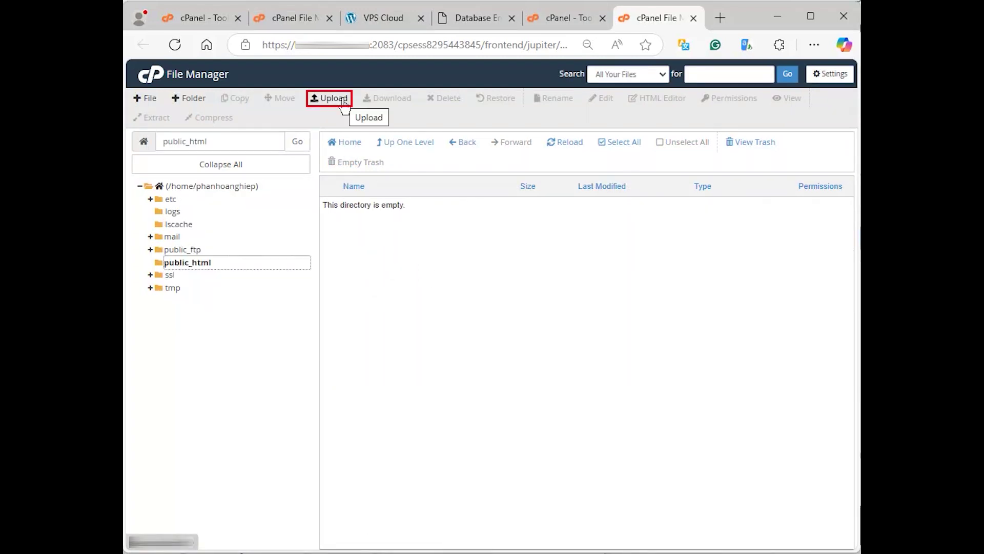
# Upload site-greencloud.zip from Downloads to public_html, then return to the folder listing.
pyautogui.click(343, 105)
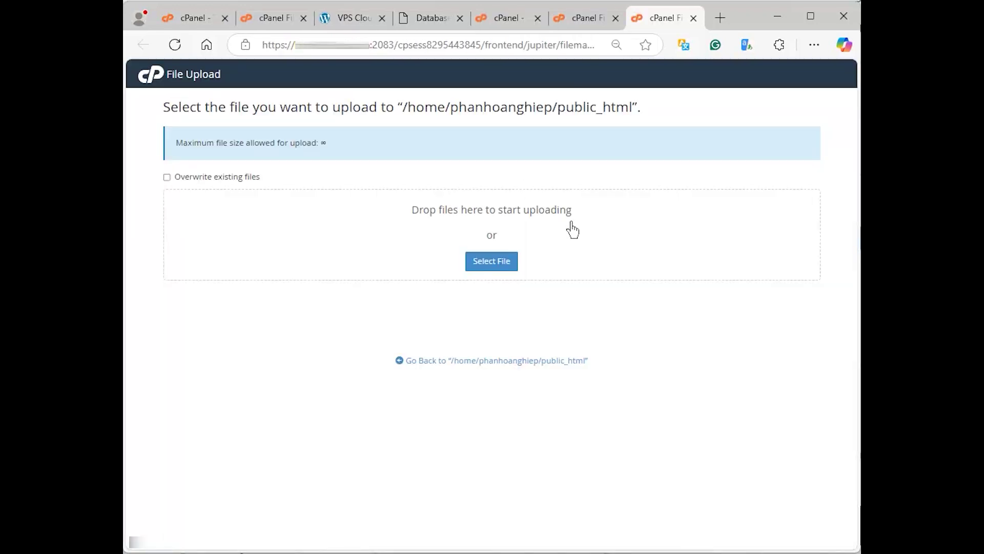
pyautogui.click(507, 271)
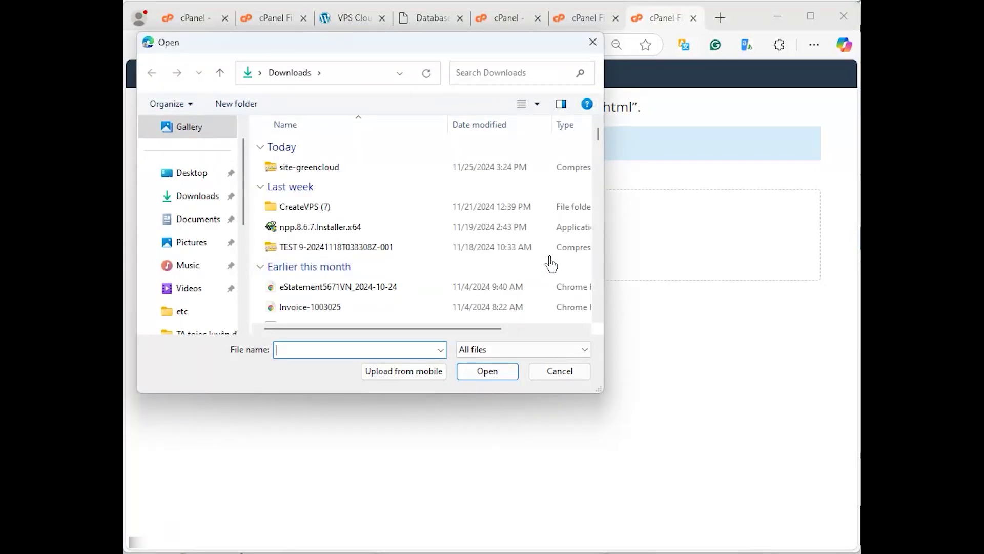
pyautogui.click(189, 194)
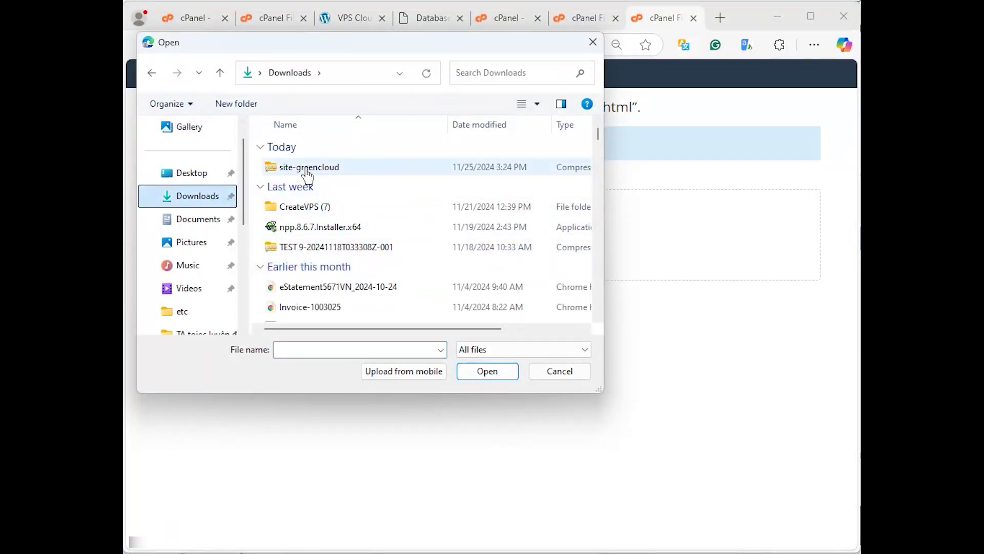
pyautogui.doubleClick(354, 173)
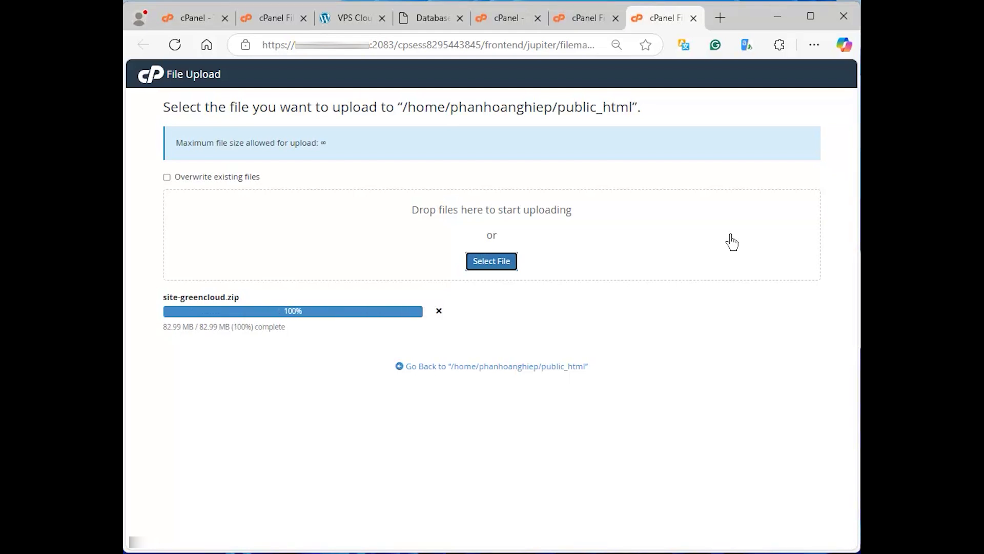
pyautogui.click(502, 367)
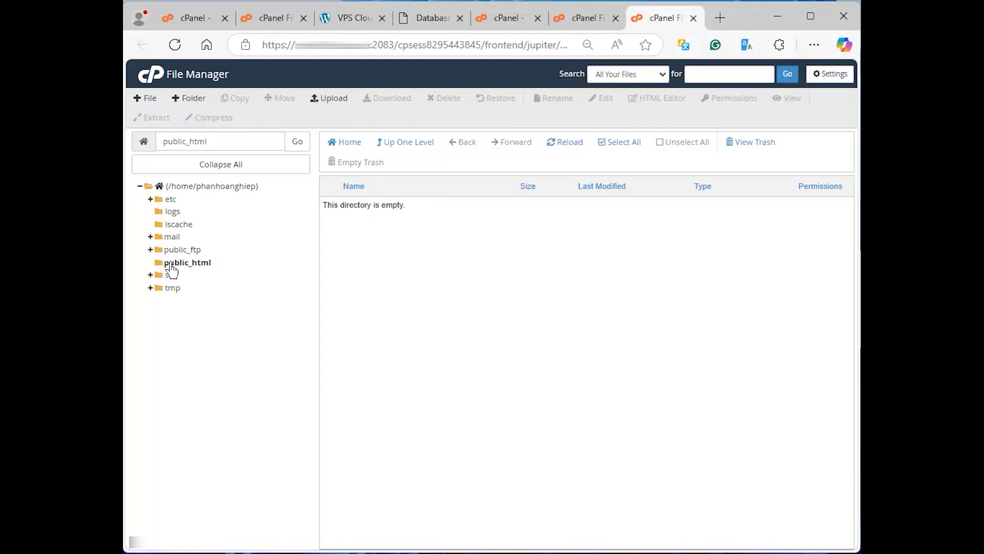
# Reload public_html and extract site-greencloud.zip into /public_html/, then close the extraction log.
pyautogui.click(171, 265)
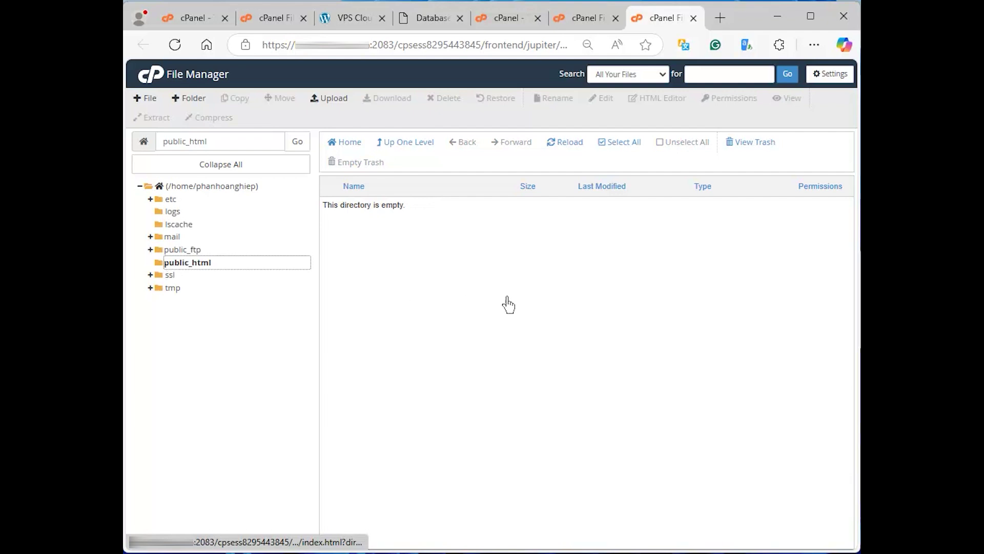
pyautogui.click(443, 211)
pyautogui.rightClick(440, 212)
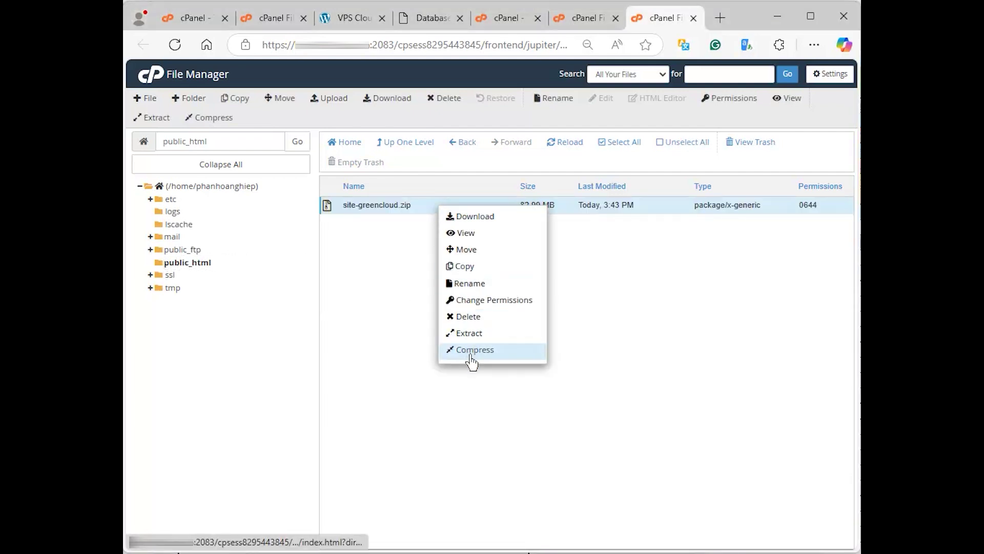
pyautogui.click(475, 337)
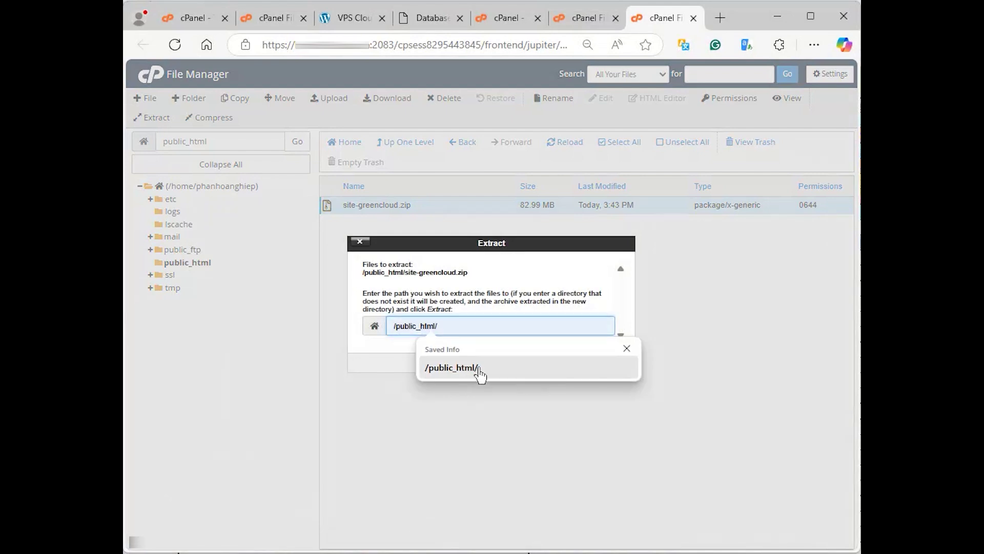
pyautogui.click(480, 374)
pyautogui.click(589, 367)
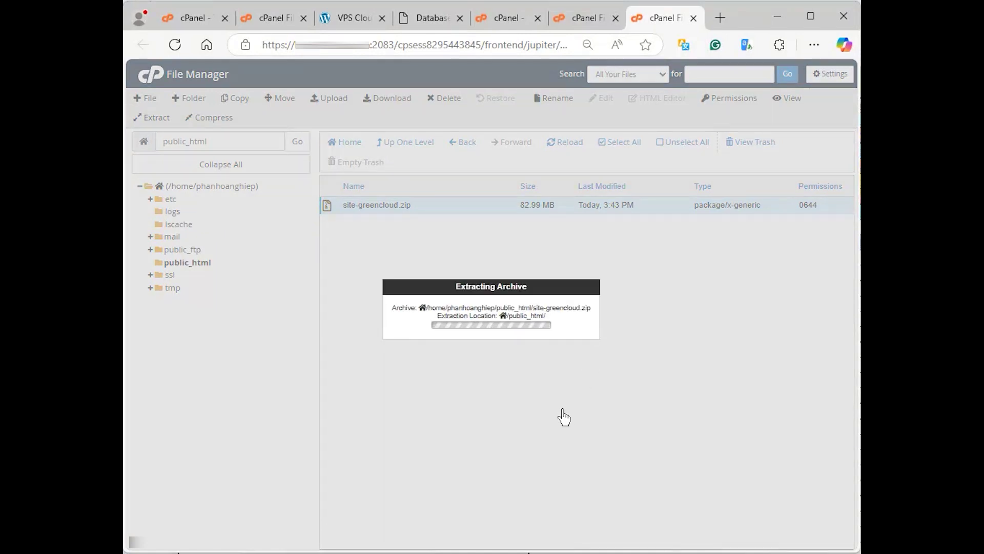
pyautogui.scroll(-20, 619, 313)
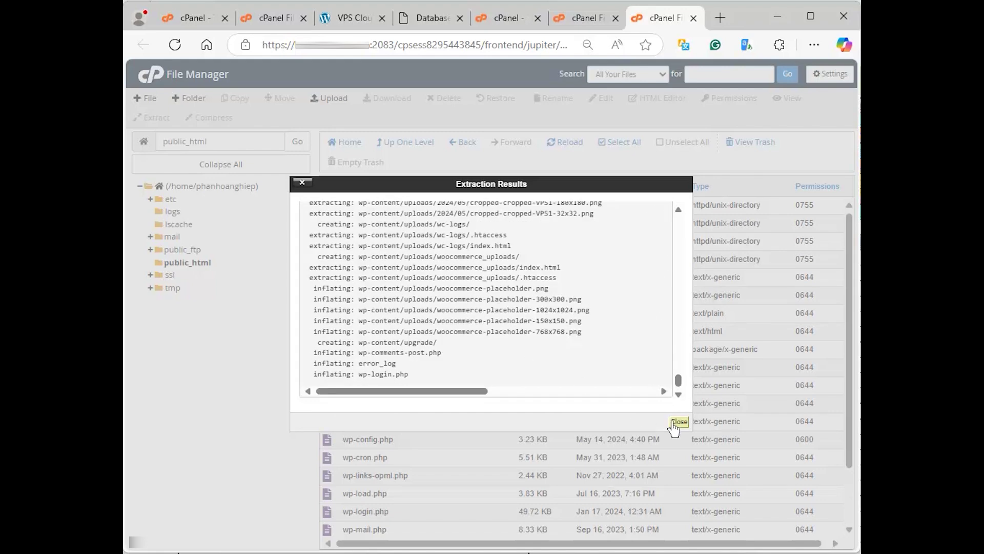
pyautogui.click(677, 423)
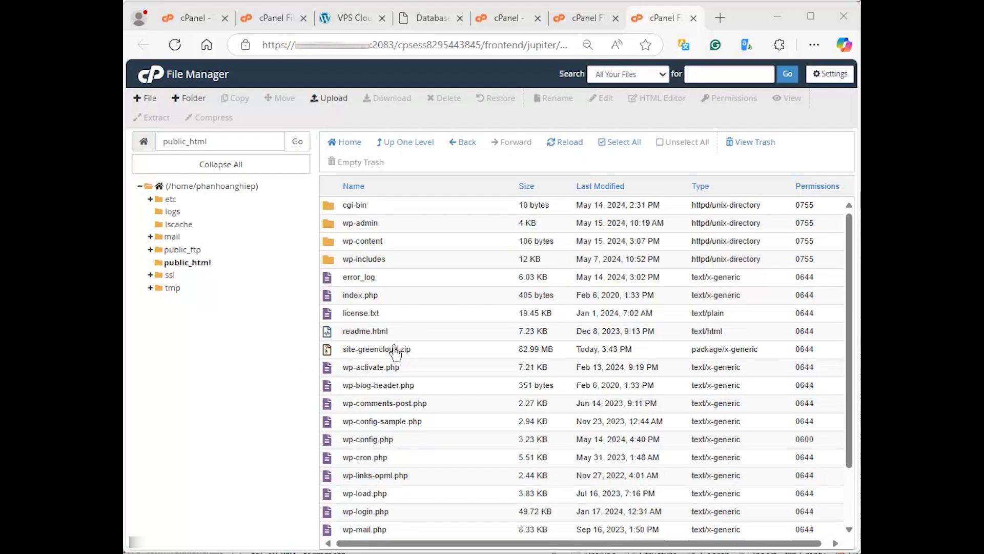
pyautogui.scroll(-2, 424, 287)
pyautogui.scroll(2, 454, 312)
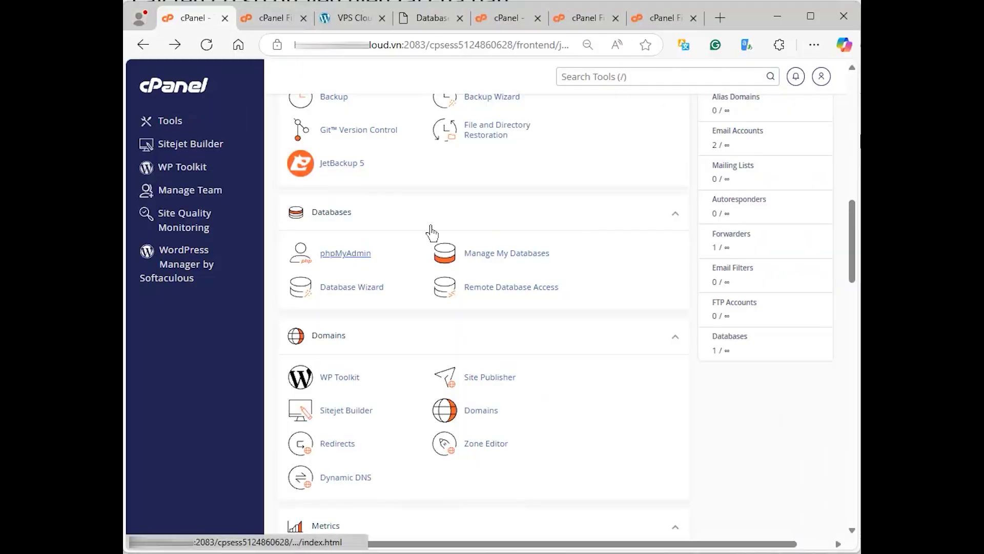
# Scroll up to the Files section and open File Manager on public_html.
pyautogui.scroll(2, 451, 238)
pyautogui.scroll(3, 451, 238)
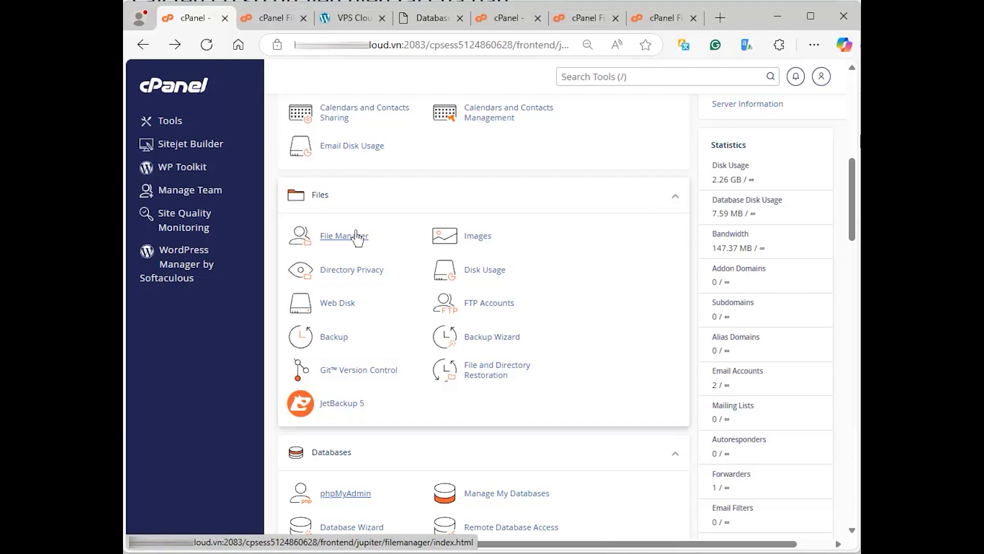
pyautogui.click(357, 237)
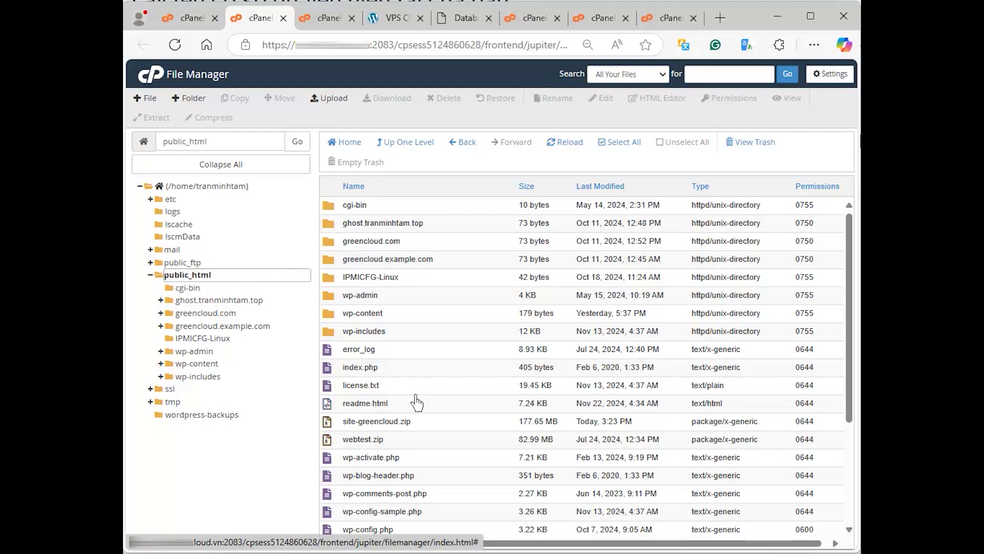
# View wp-config.php to read the database name, user and host localhost:3306.
pyautogui.scroll(-2, 390, 442)
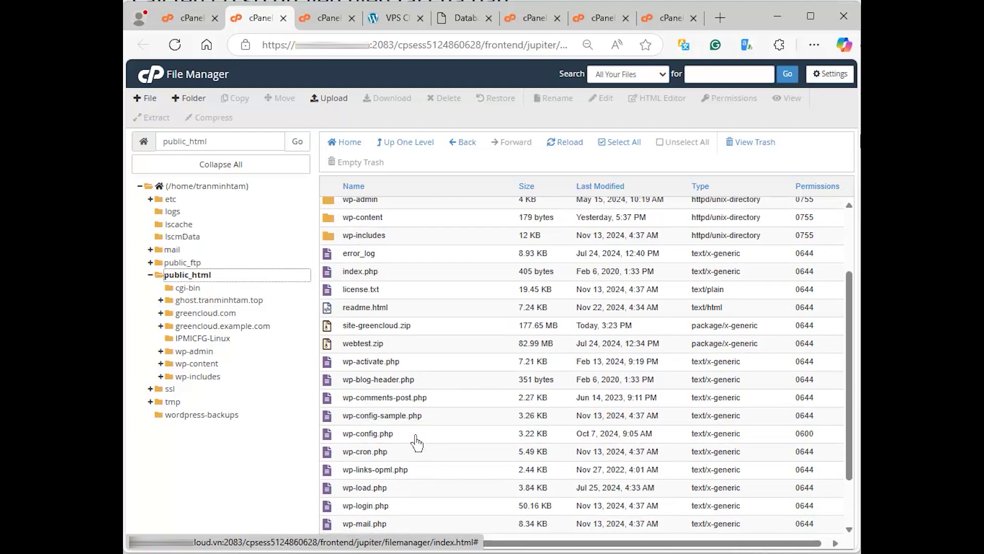
pyautogui.click(405, 437)
pyautogui.rightClick(405, 440)
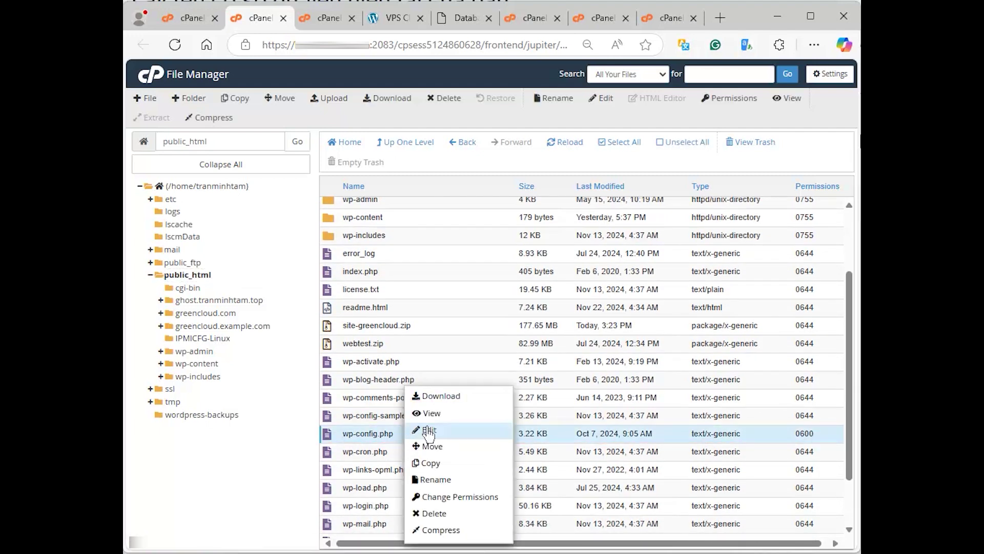
pyautogui.click(431, 414)
pyautogui.scroll(-3, 461, 271)
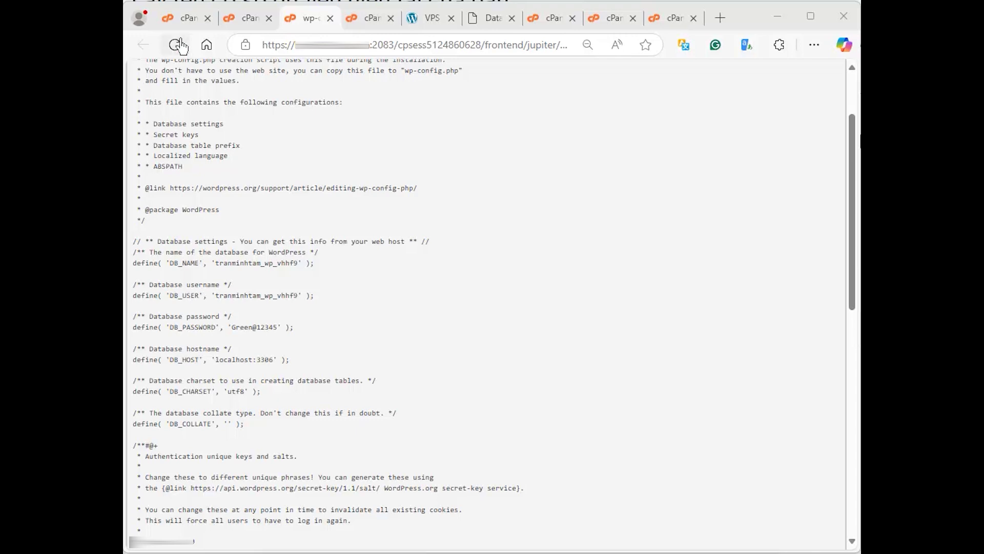
pyautogui.click(183, 18)
# In phpMyAdmin, select the WordPress database and export it using Quick SQL.
pyautogui.scroll(-5, 522, 279)
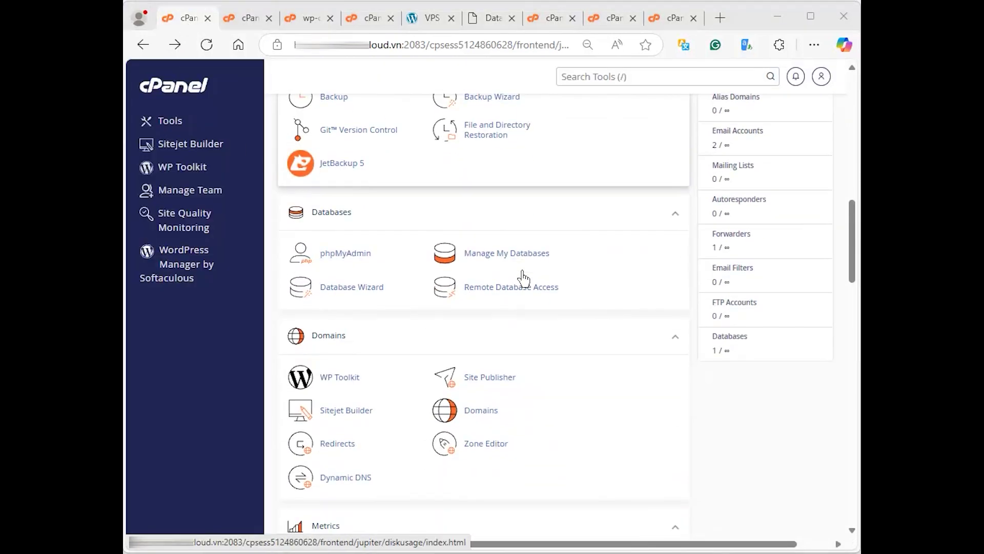
pyautogui.click(366, 256)
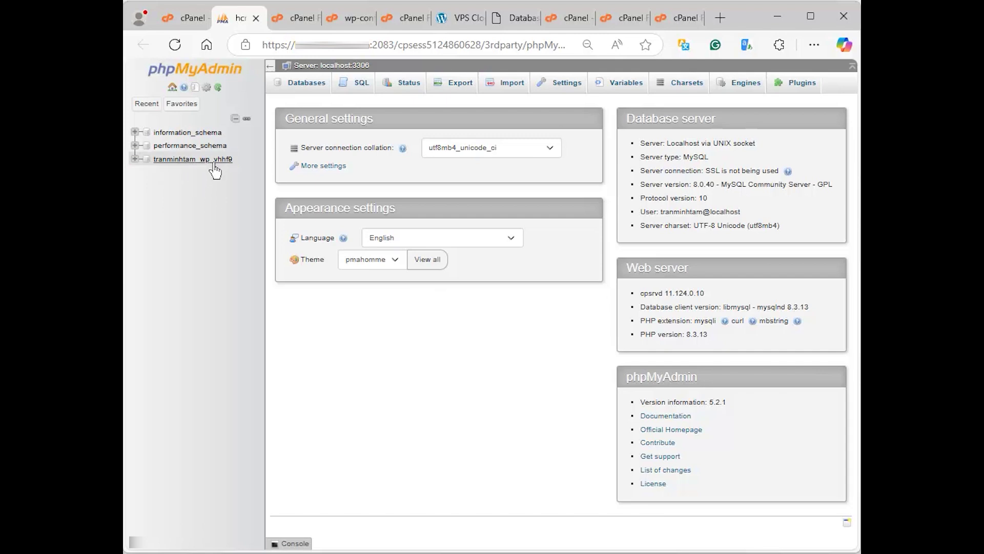
pyautogui.click(215, 161)
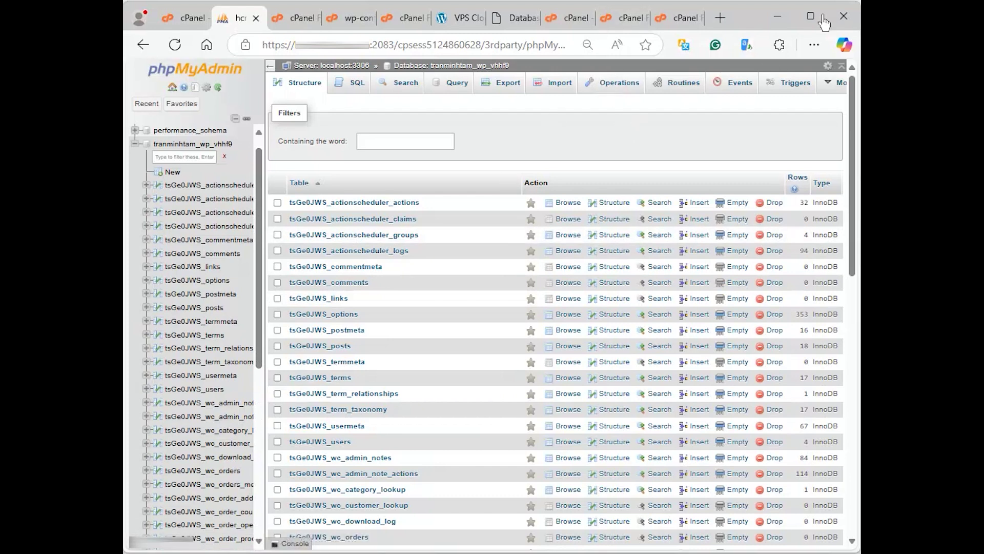
pyautogui.click(509, 88)
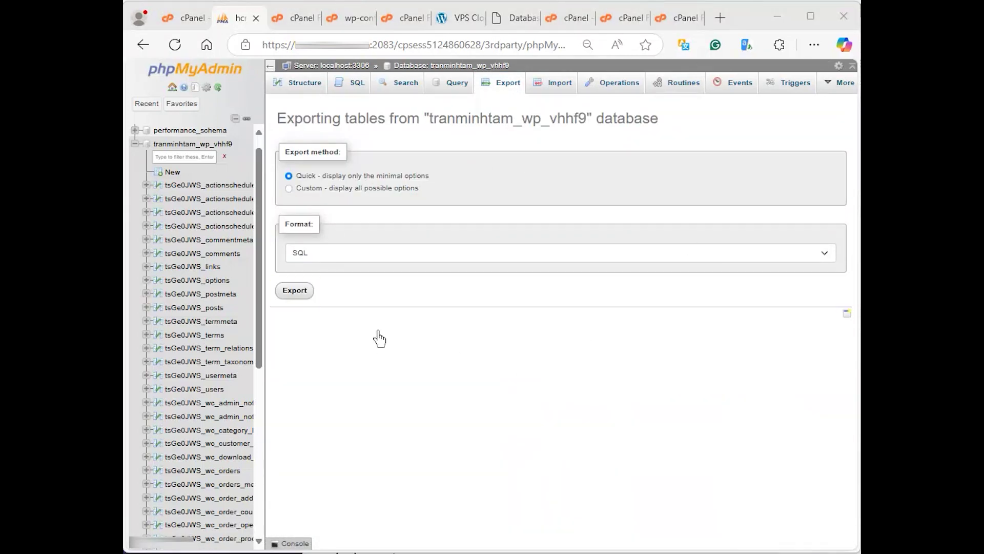
pyautogui.click(297, 291)
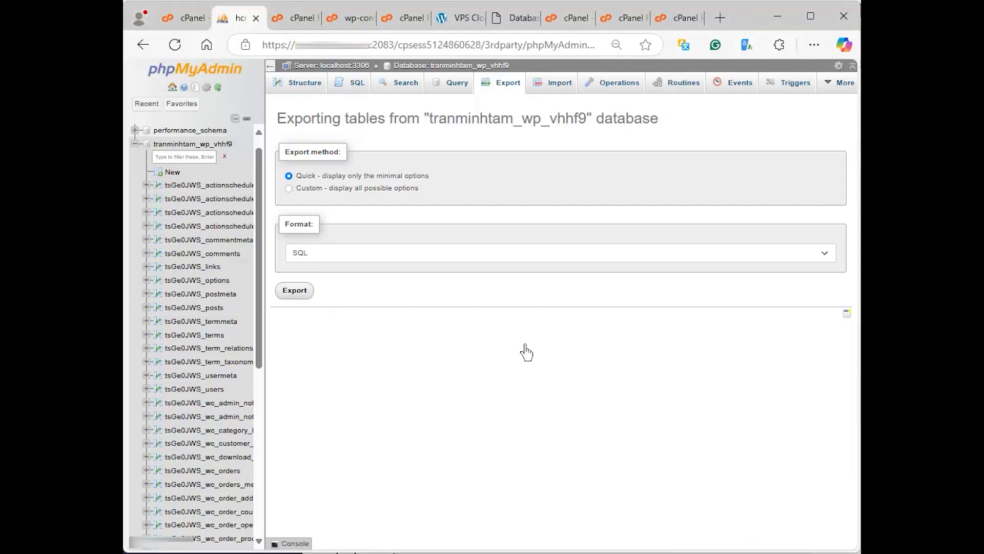
# Save the exported .sql file to Downloads, replacing the older existing copy.
pyautogui.click(726, 123)
pyautogui.click(733, 223)
pyautogui.press('Delete')
pyautogui.click(761, 309)
pyautogui.click(761, 308)
pyautogui.moveTo(772, 55); pyautogui.dragTo(619, 68)
pyautogui.click(721, 395)
pyautogui.click(481, 239)
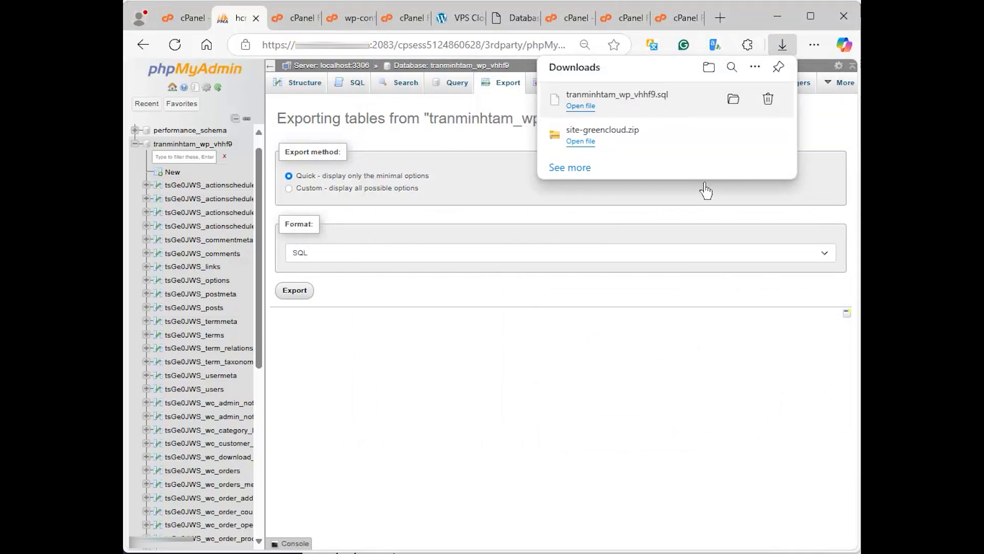
pyautogui.click(779, 48)
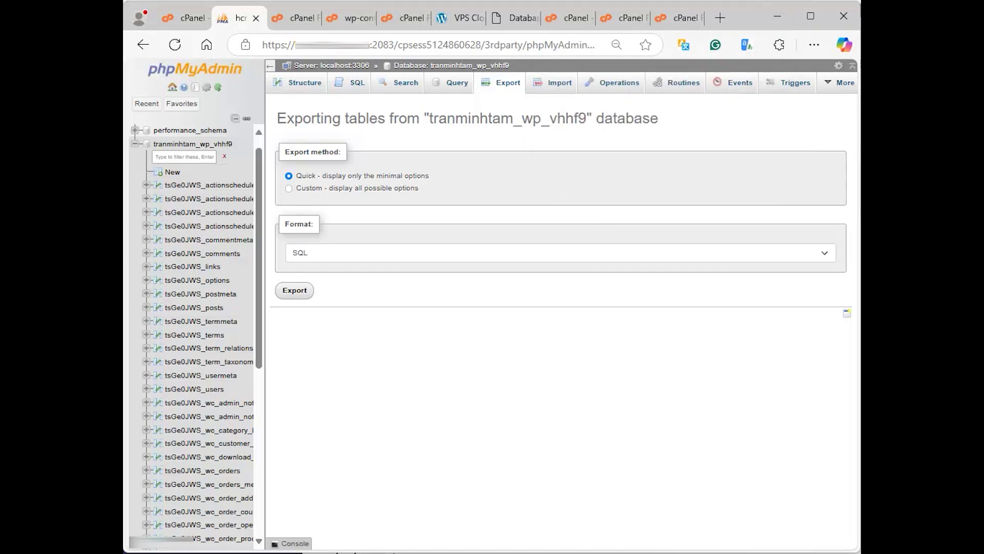
# Create a new database named Greencloud_TEST on the database management page.
pyautogui.click(563, 18)
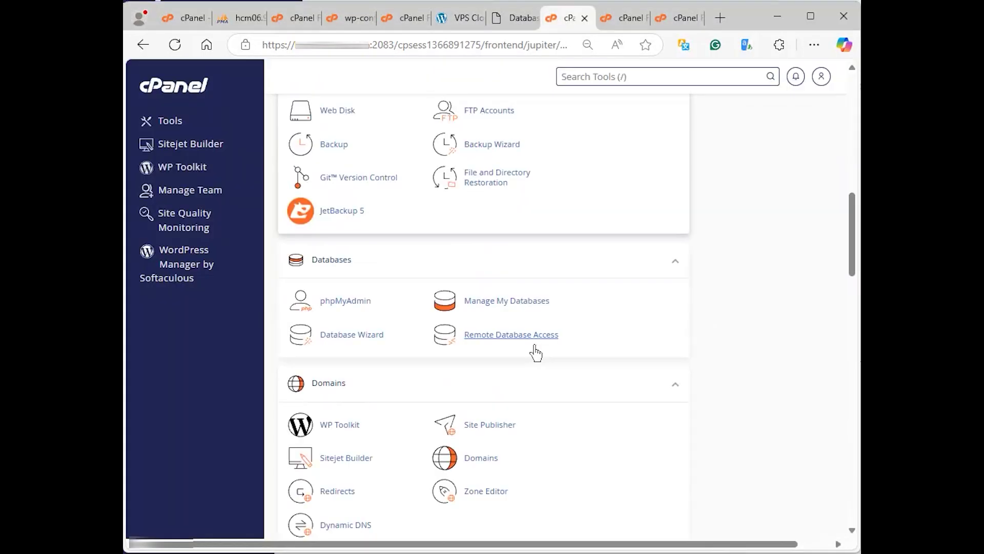
pyautogui.click(513, 305)
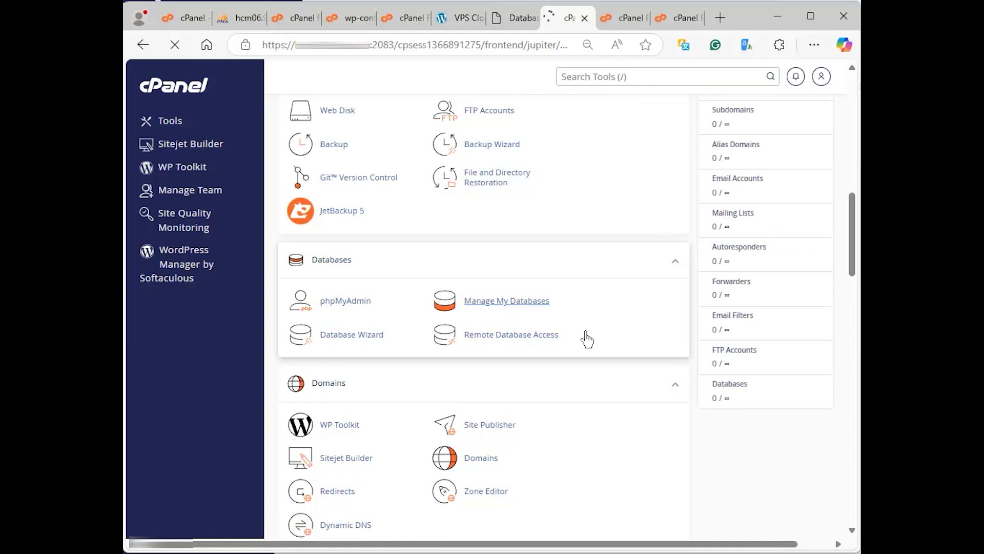
pyautogui.scroll(-3, 587, 338)
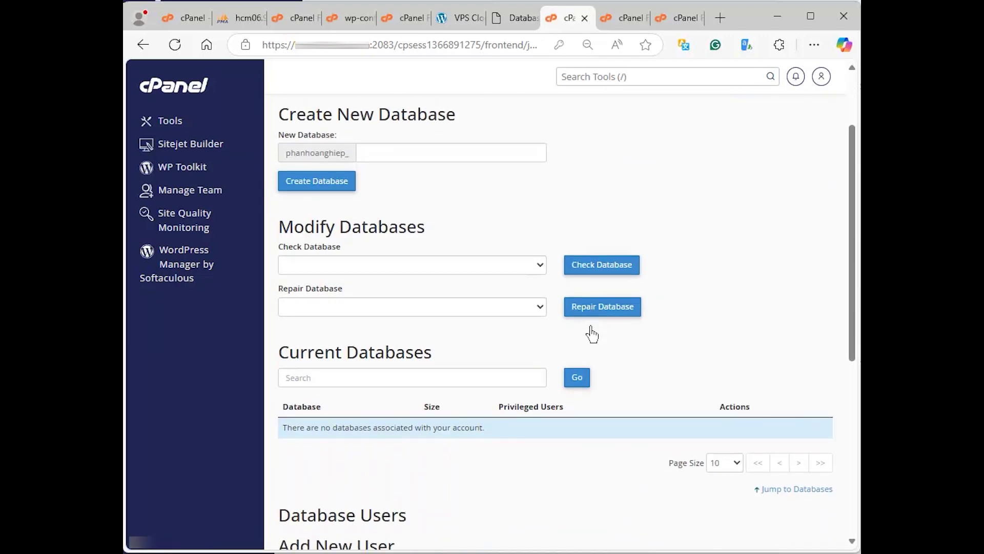
pyautogui.scroll(3, 562, 307)
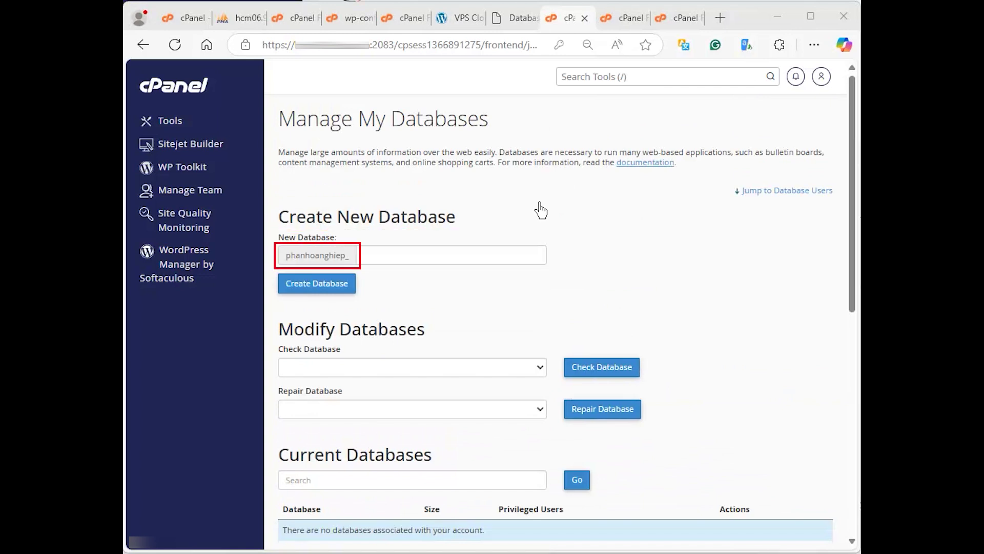
pyautogui.scroll(-1, 533, 214)
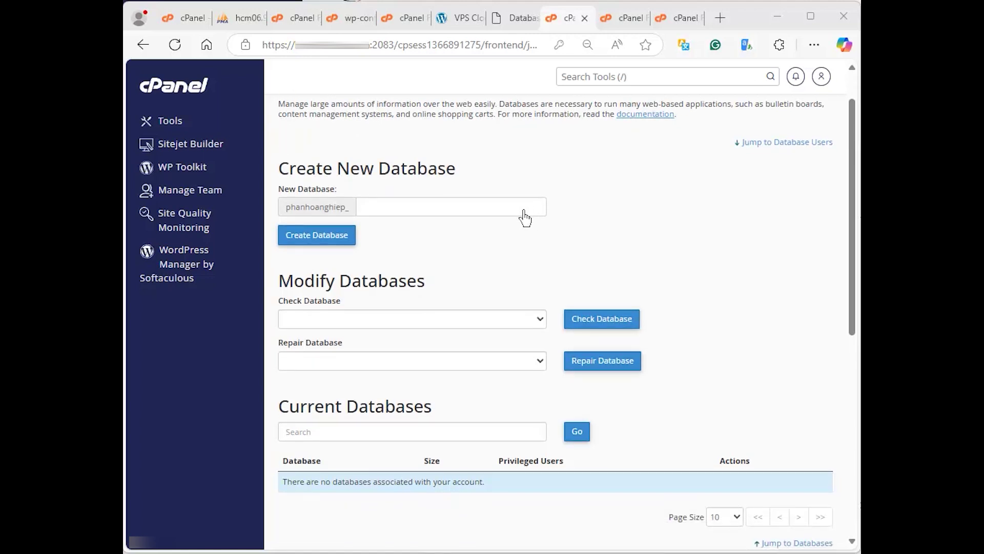
pyautogui.click(442, 213)
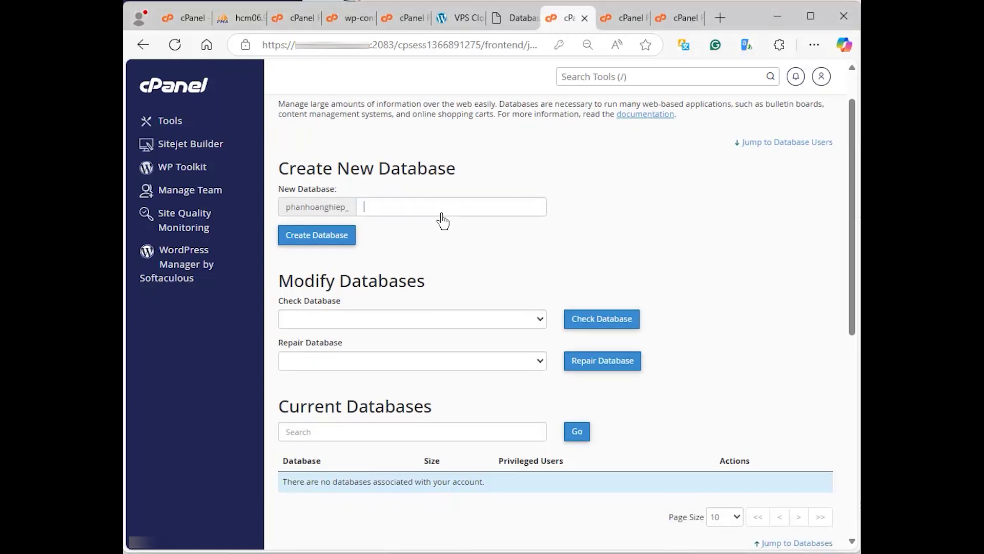
pyautogui.press('Down')
pyautogui.press('Return')
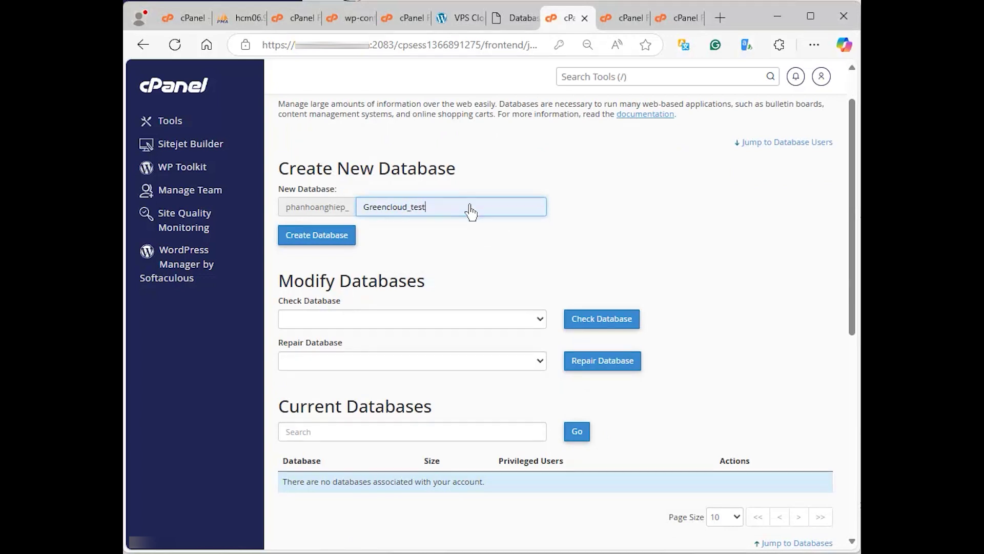
pyautogui.press('BackSpace')
pyautogui.press('BackSpace')
pyautogui.press('BackSpace')
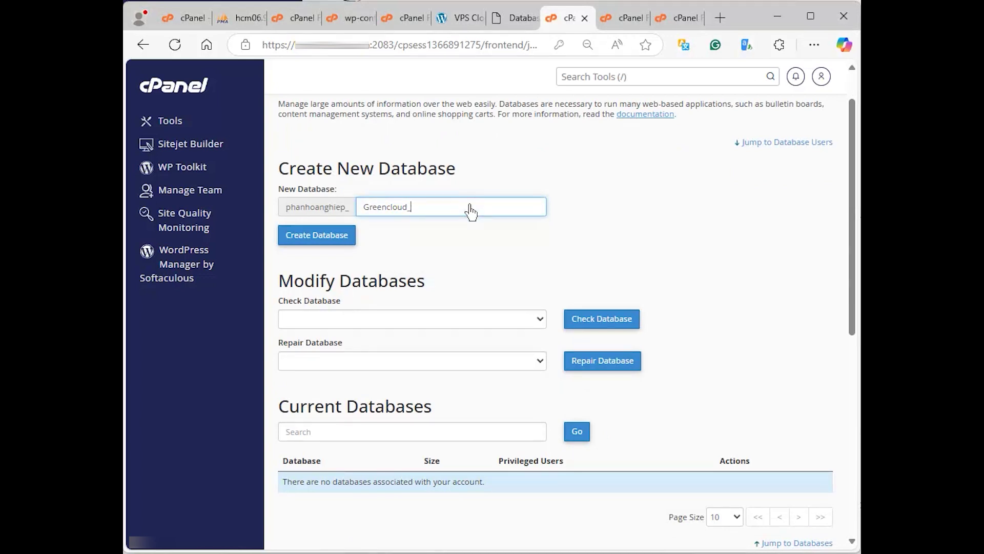
pyautogui.write('TEST')
pyautogui.click(606, 203)
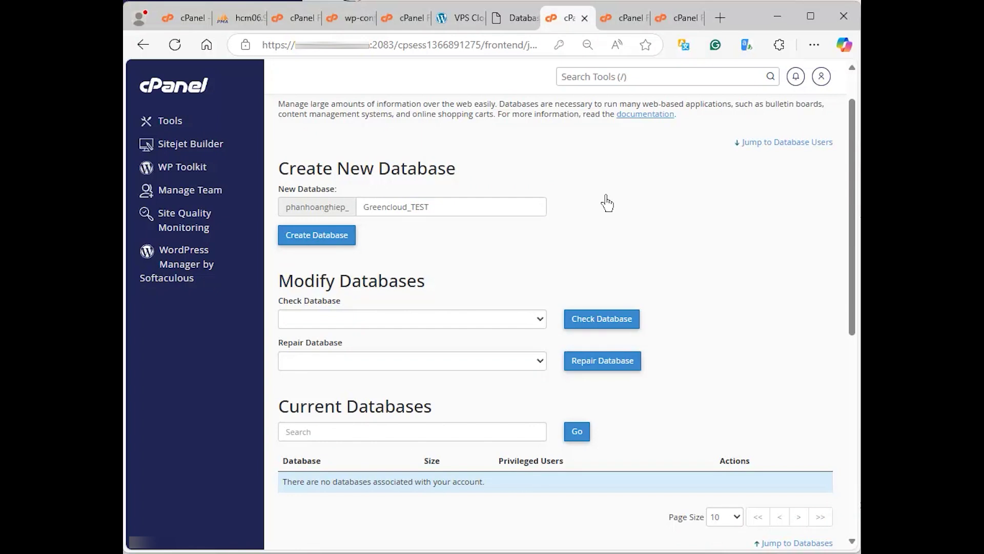
pyautogui.click(327, 242)
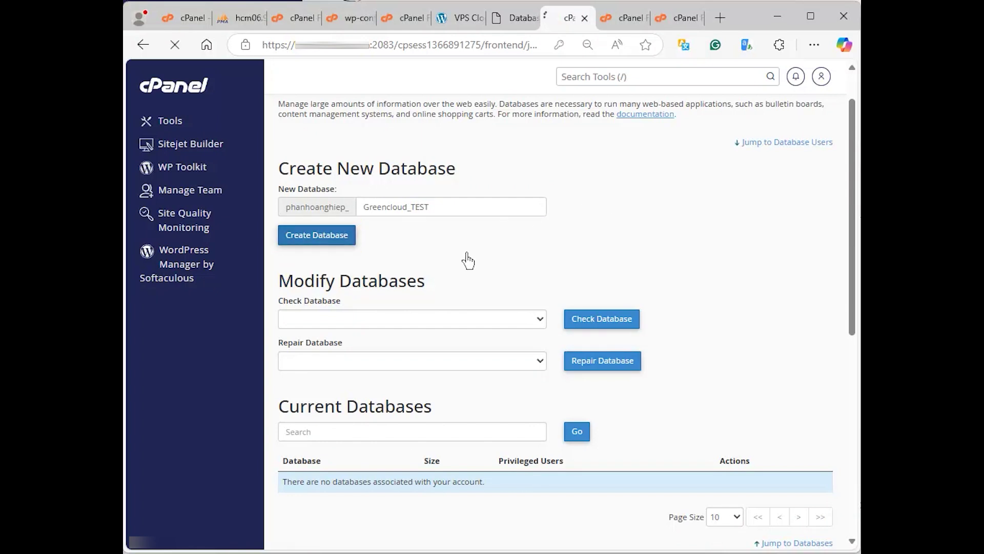
# Return to the cPanel Tools page and scroll to the Databases section.
pyautogui.click(561, 198)
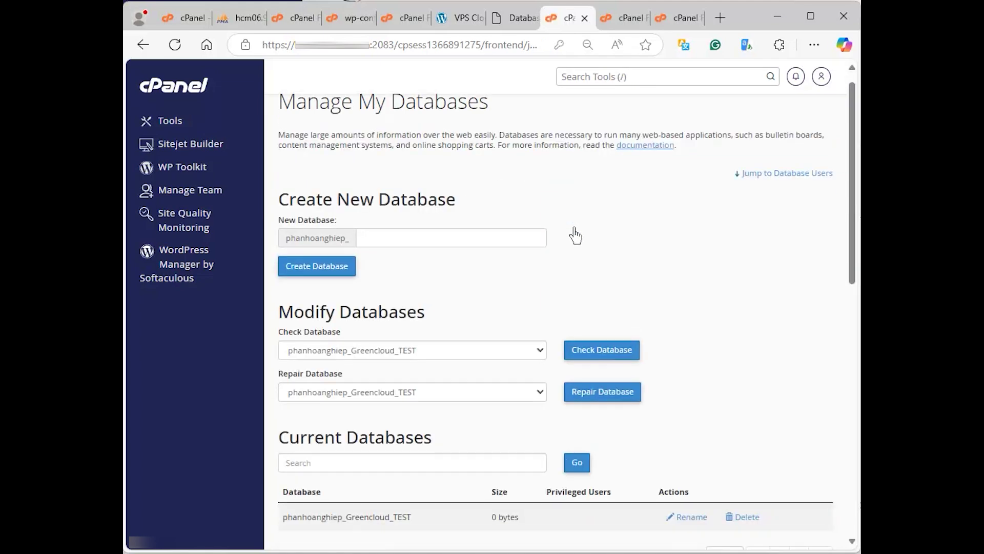
pyautogui.scroll(-3, 576, 233)
pyautogui.click(171, 121)
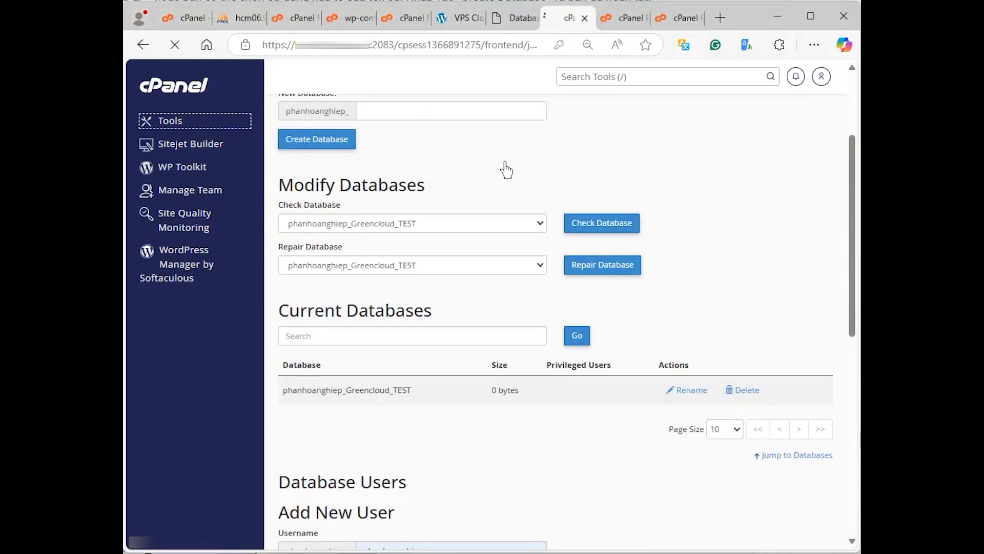
pyautogui.scroll(-7, 491, 310)
pyautogui.scroll(-4, 497, 317)
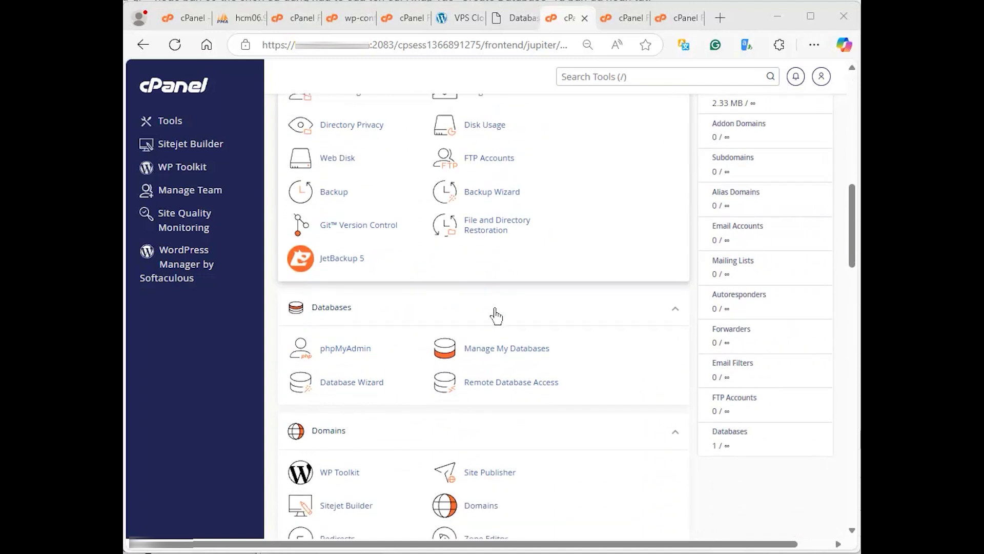
# In phpMyAdmin, go to the Import page of the empty Greencloud_TEST database.
pyautogui.click(345, 349)
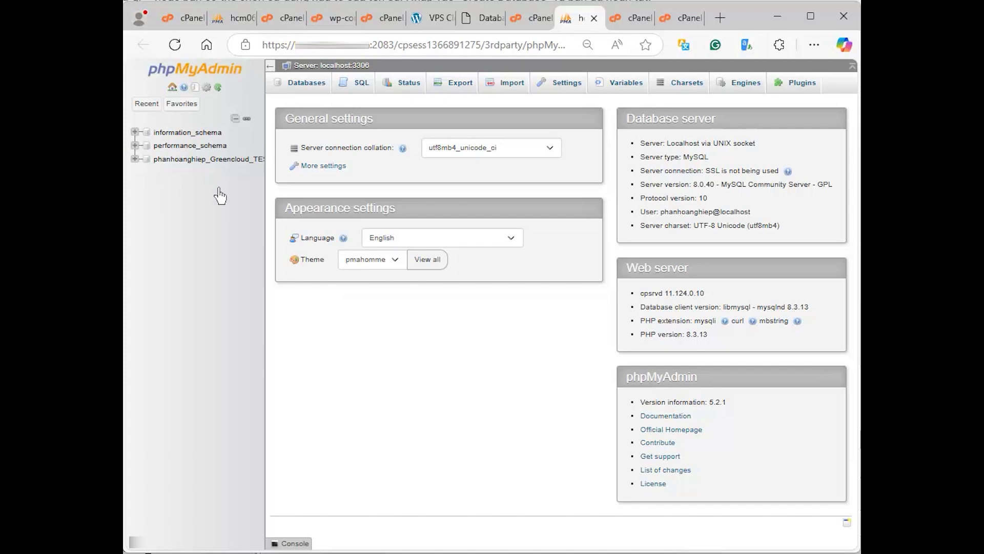
pyautogui.click(208, 163)
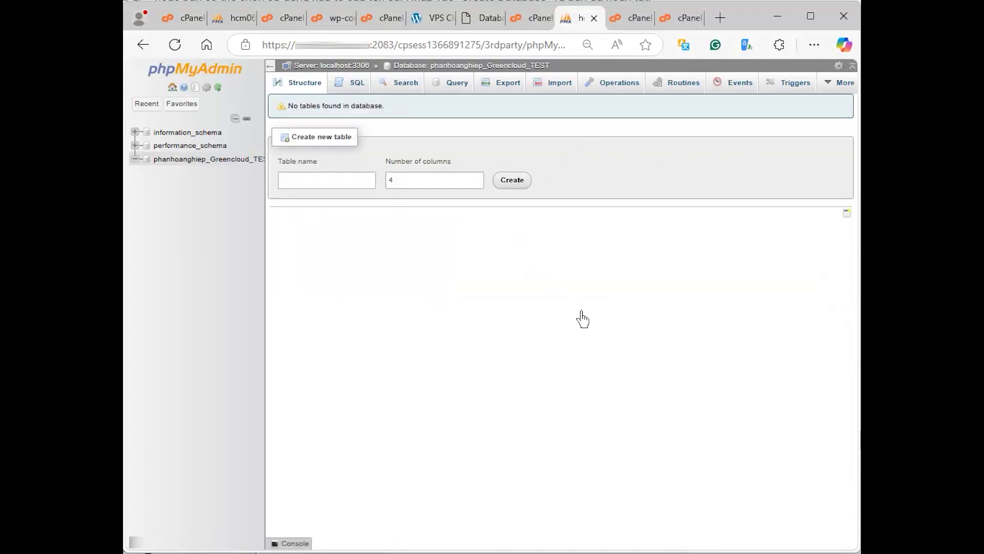
pyautogui.click(560, 93)
pyautogui.scroll(-1, 593, 189)
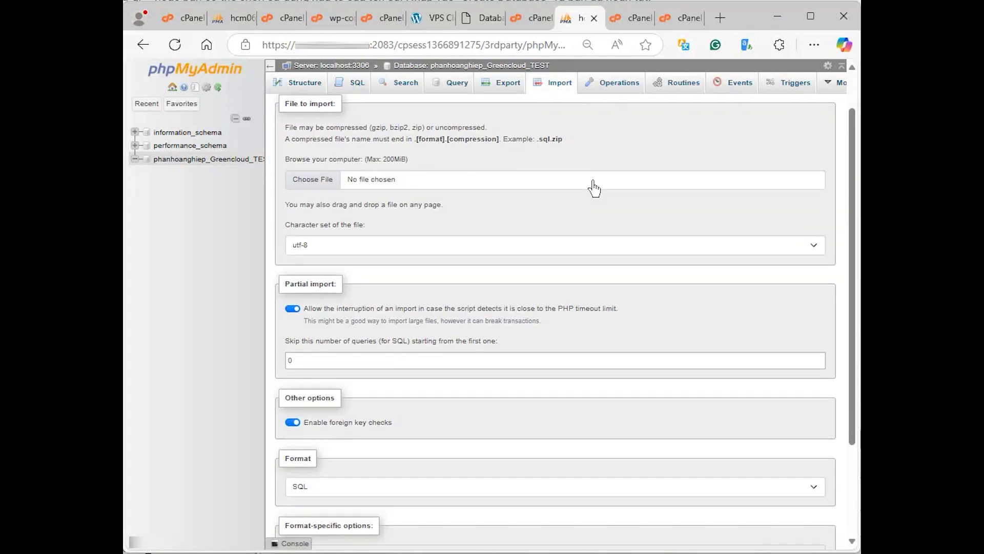
pyautogui.scroll(1, 594, 189)
# Import the exported WordPress .sql dump into Greencloud_TEST (182 queries).
pyautogui.click(324, 226)
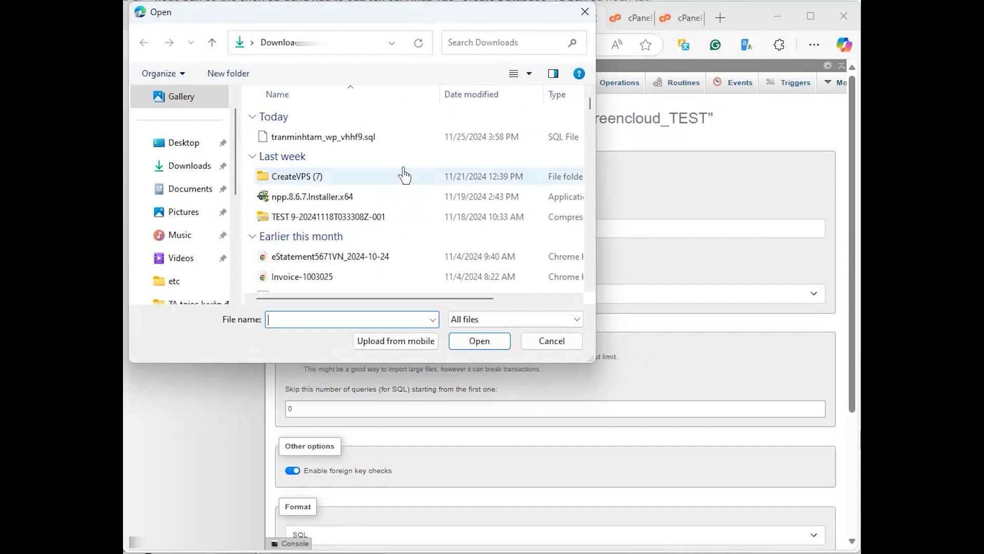
pyautogui.doubleClick(377, 141)
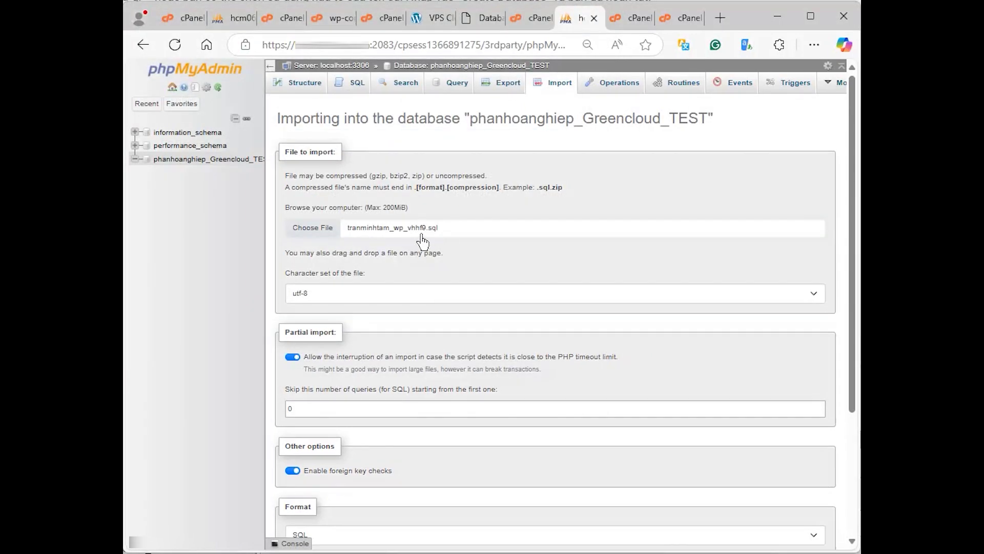
pyautogui.scroll(-3, 385, 332)
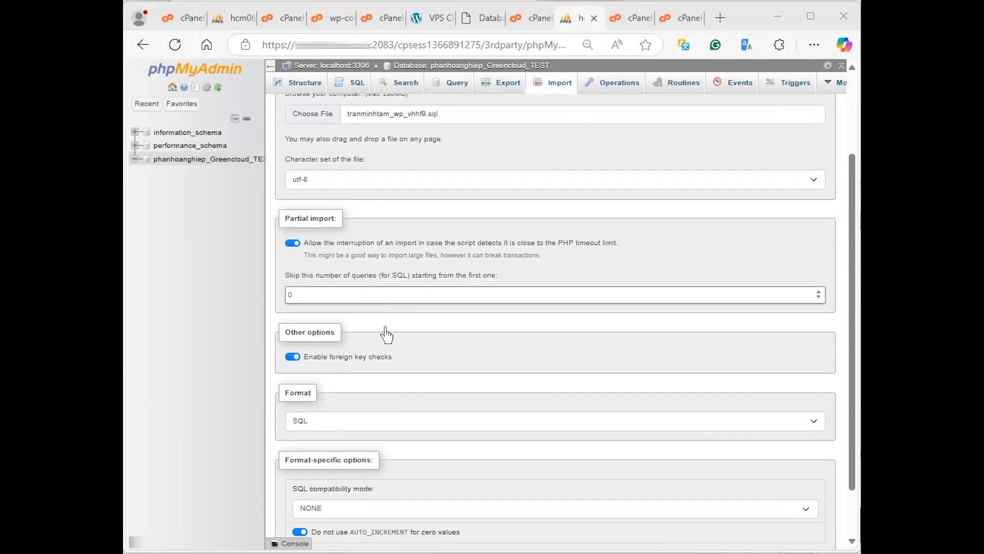
pyautogui.click(300, 512)
pyautogui.scroll(-1, 507, 413)
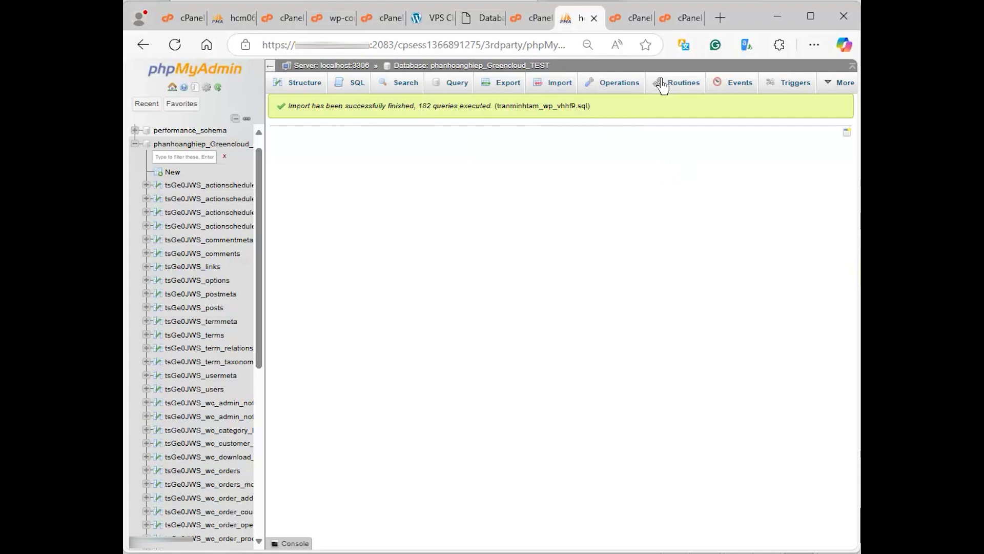
pyautogui.click(632, 18)
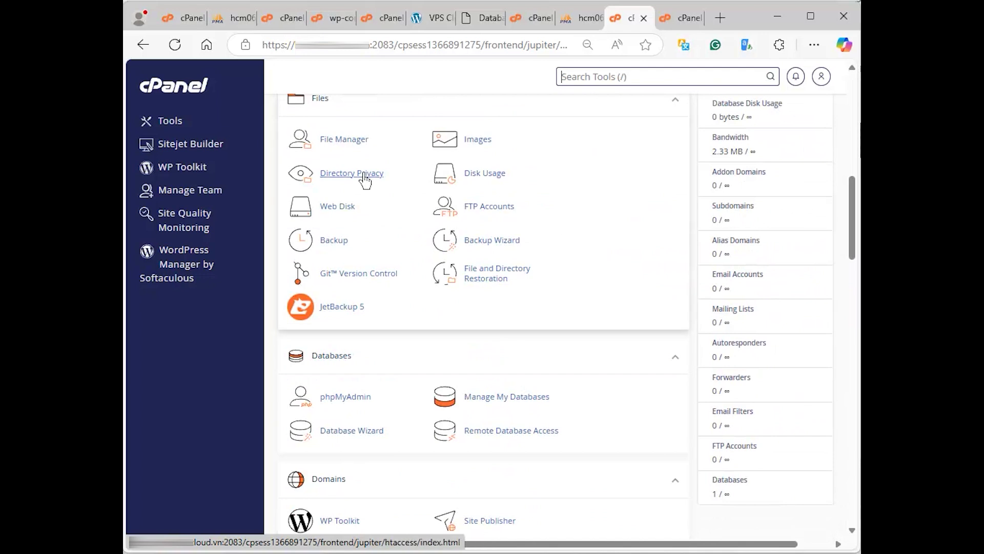
# Open /public_html/wp-config.php in the File Manager code editor.
pyautogui.click(358, 145)
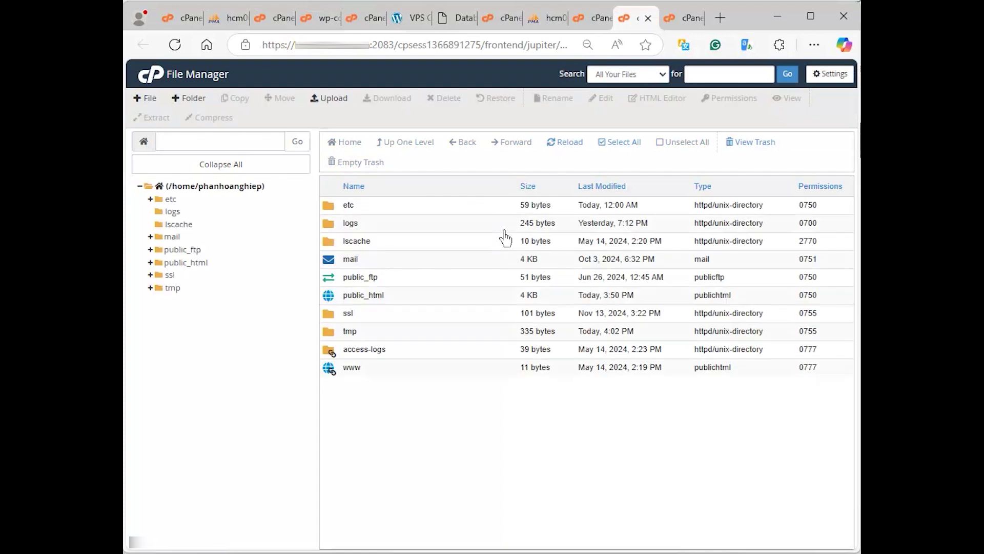
pyautogui.click(192, 263)
pyautogui.scroll(-3, 382, 379)
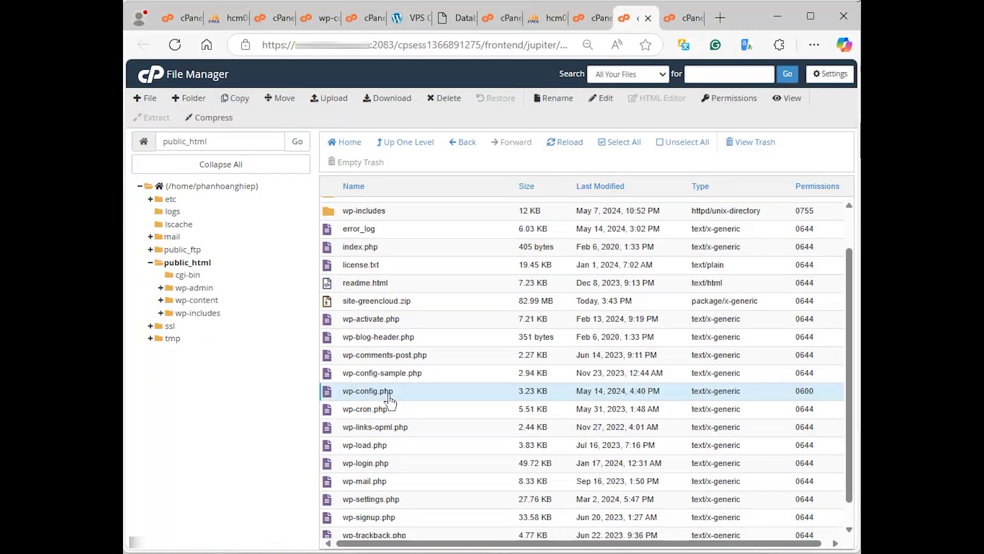
pyautogui.rightClick(390, 391)
pyautogui.click(410, 426)
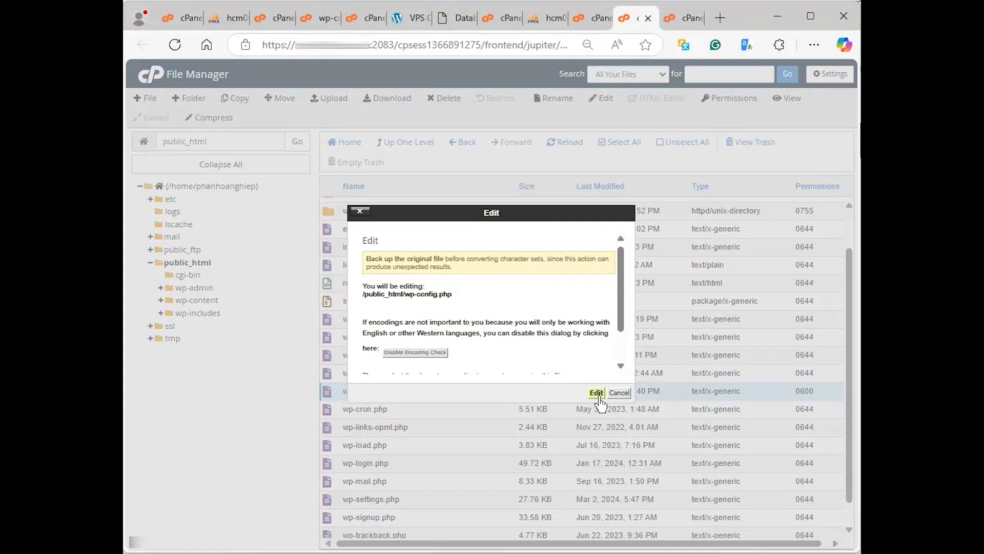
pyautogui.click(596, 393)
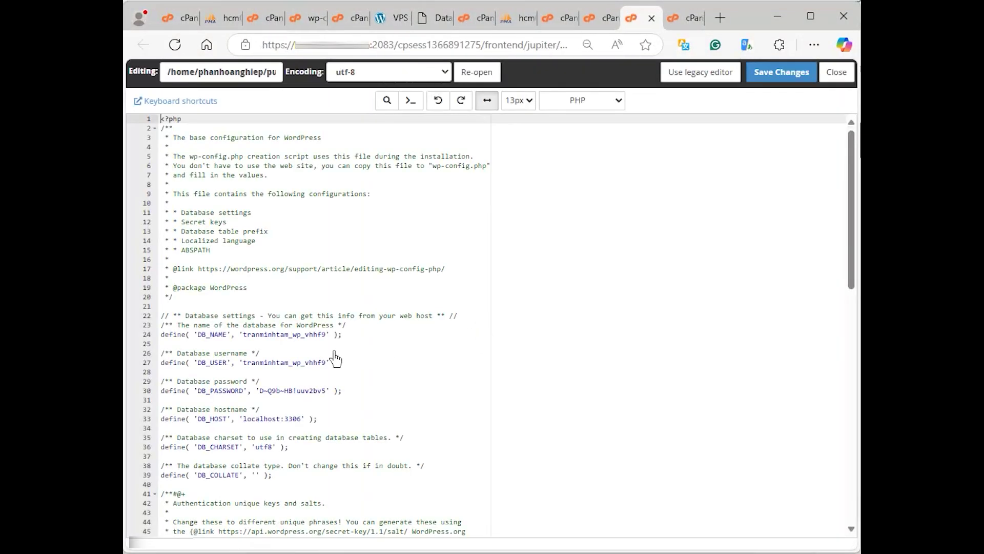
# In wp-config.php, set DB_NAME to Greencloud_TEST, paste the new DB_USER, and enter the new database password.
pyautogui.click(324, 335)
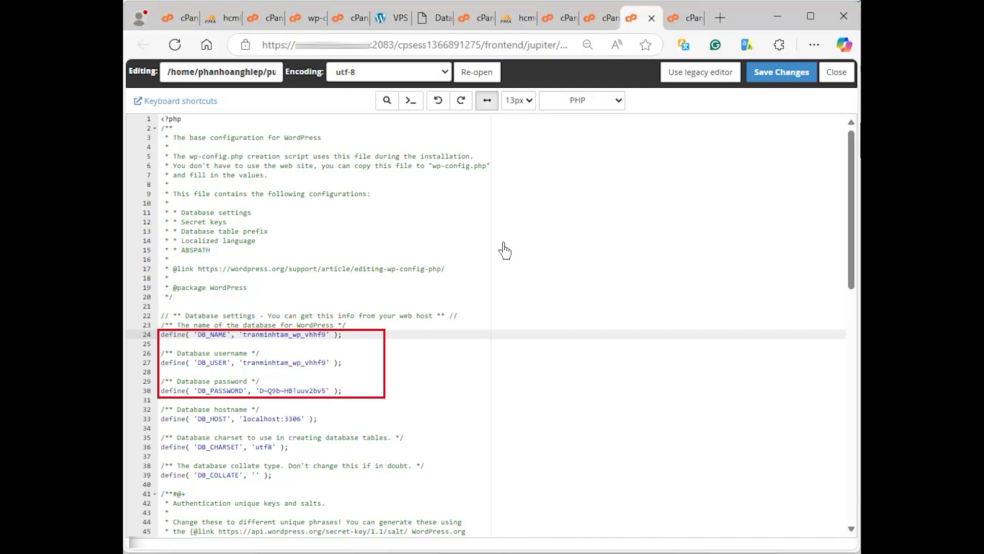
pyautogui.doubleClick(323, 362)
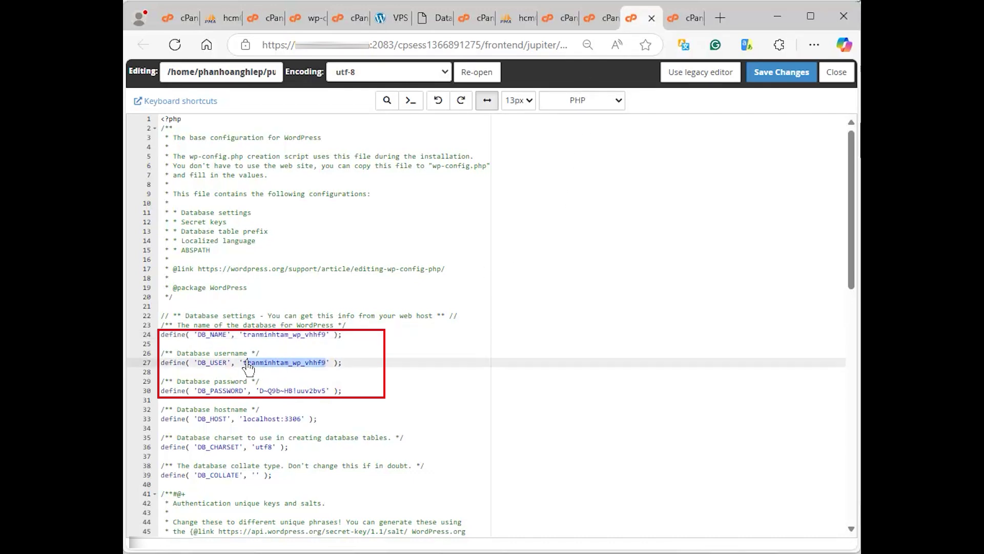
pyautogui.click(326, 334)
pyautogui.press('BackSpace')
pyautogui.press('BackSpace')
pyautogui.press('BackSpace')
pyautogui.press('BackSpace')
pyautogui.press('BackSpace')
pyautogui.press('BackSpace')
pyautogui.press('BackSpace')
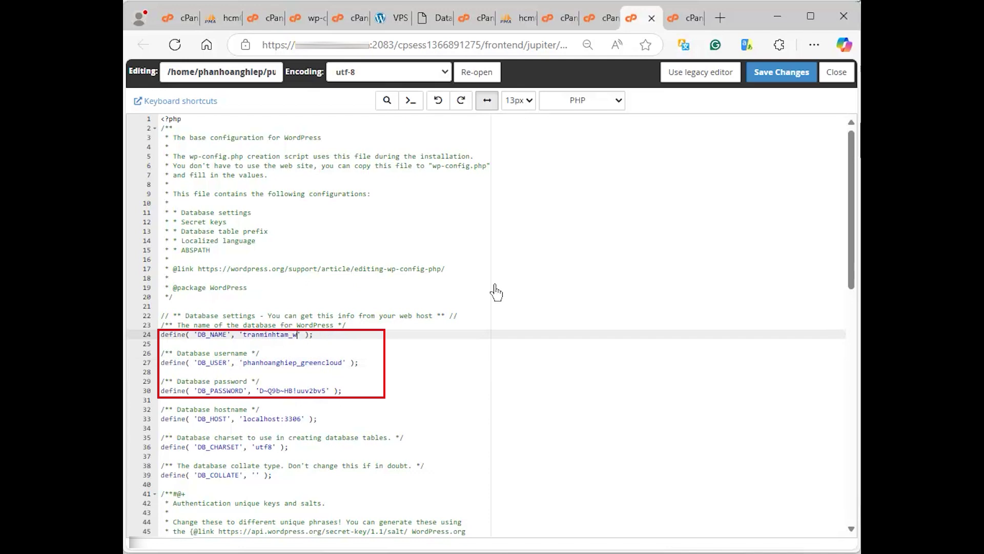
pyautogui.press('BackSpace')
pyautogui.press('BackSpace')
pyautogui.click(328, 391)
pyautogui.press('BackSpace')
pyautogui.press('BackSpace')
pyautogui.press('BackSpace')
pyautogui.press('BackSpace')
pyautogui.press('BackSpace')
pyautogui.press('BackSpace')
pyautogui.press('BackSpace')
pyautogui.press('BackSpace')
pyautogui.press('BackSpace')
pyautogui.press('BackSpace')
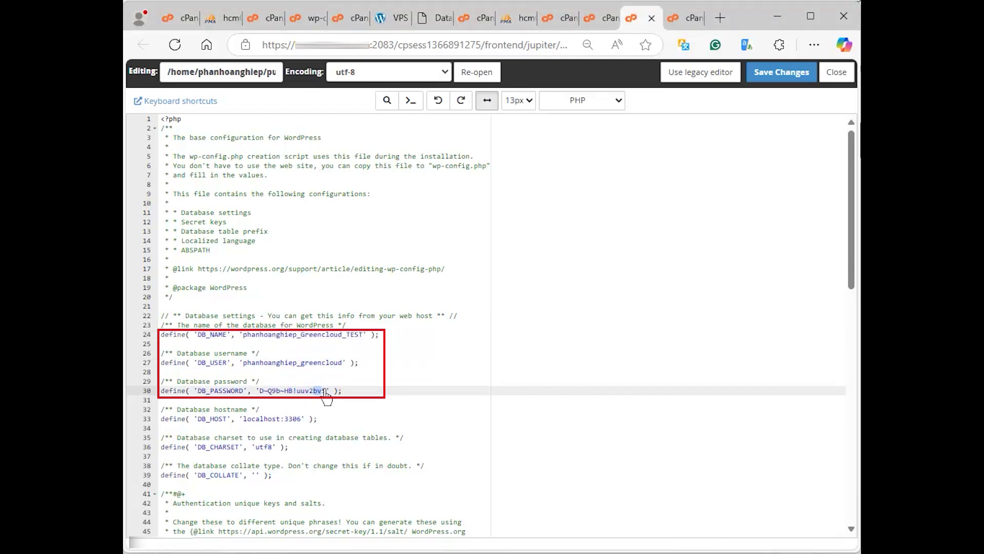
# Save wp-config.php and confirm the VPS CLOUD site loads.
pyautogui.click(781, 72)
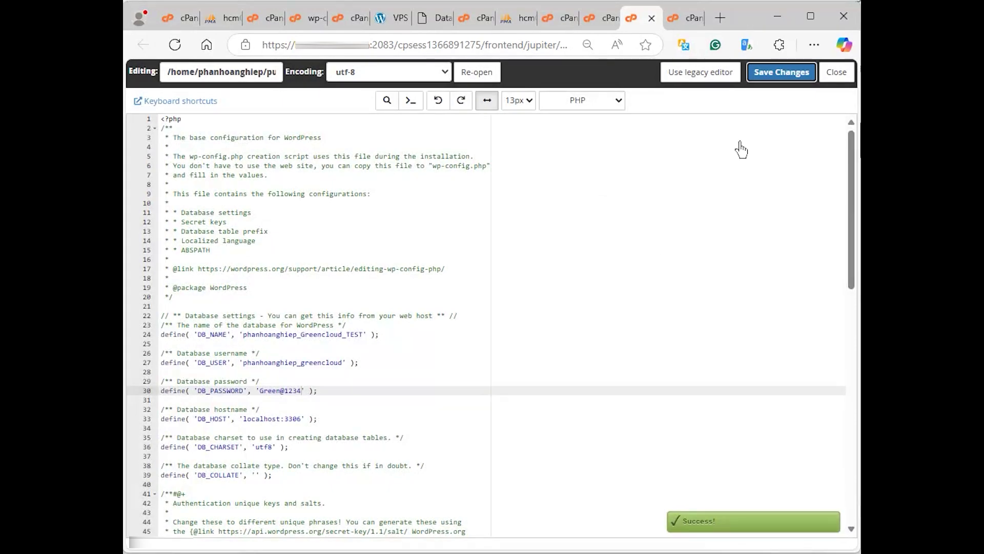
pyautogui.click(433, 18)
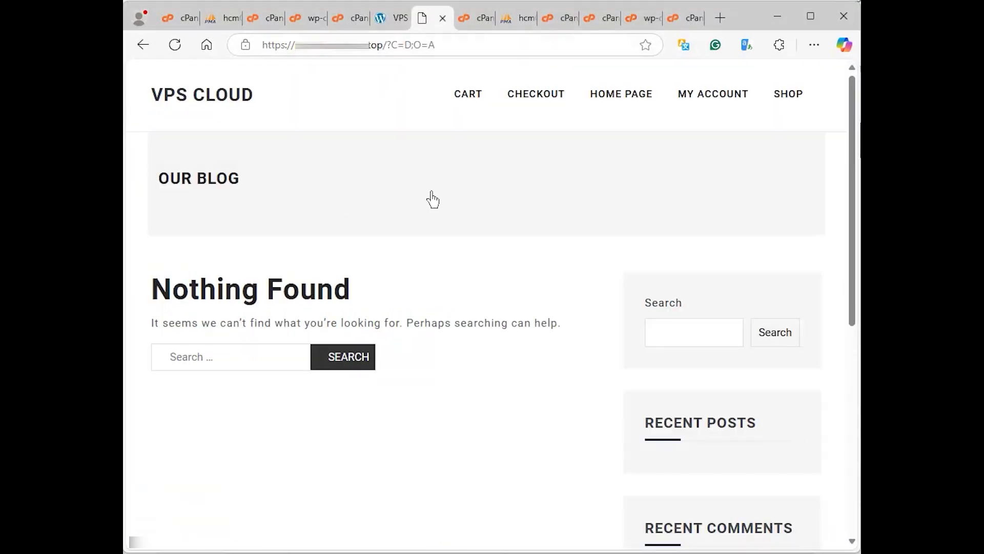
pyautogui.scroll(-1, 457, 303)
pyautogui.scroll(1, 456, 303)
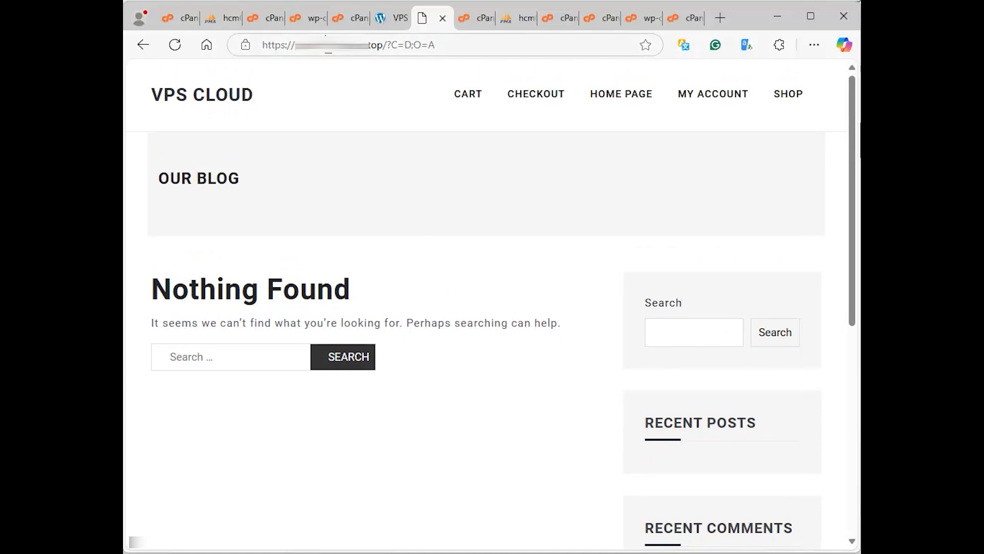